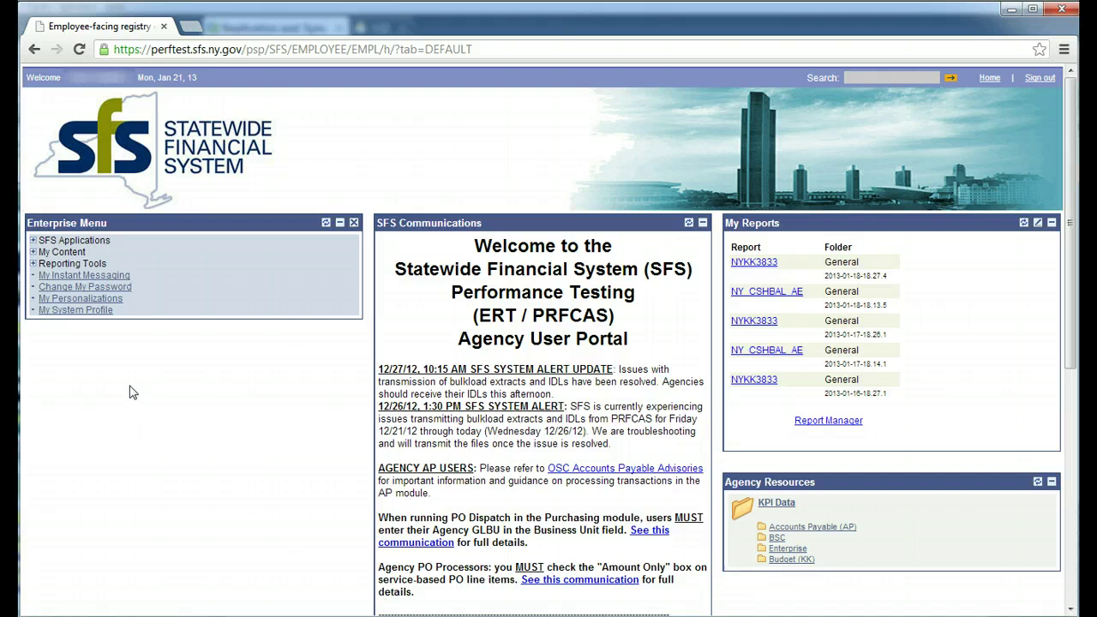
- Open the Create Requisition page in the eProcurement area of SFS Financials
{"action": "left_click", "coordinate": [94, 241]}
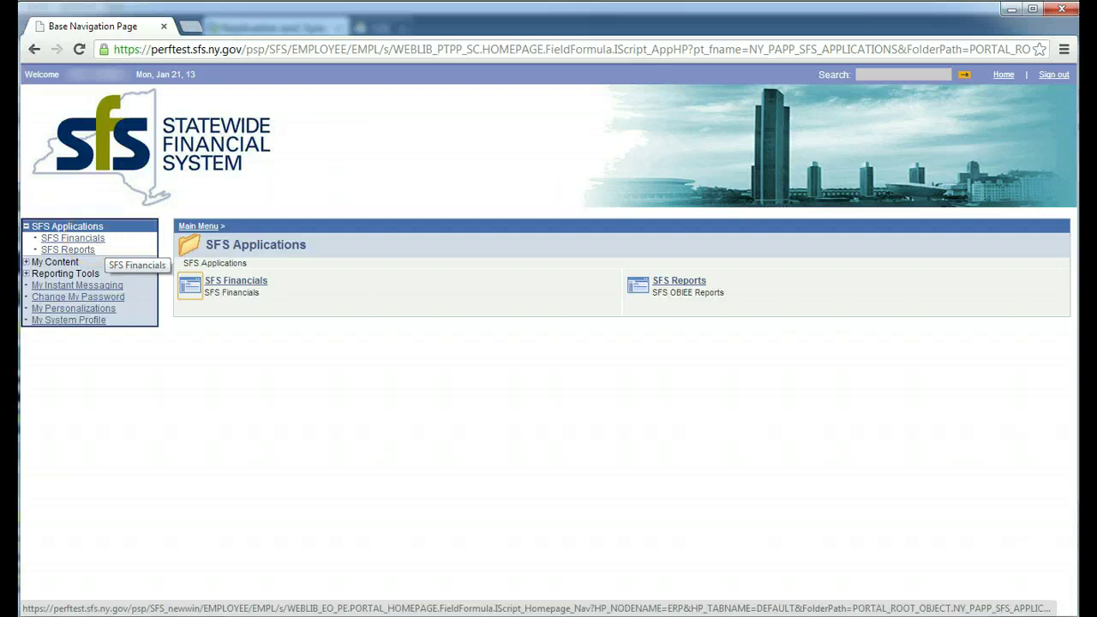
{"action": "left_click", "coordinate": [73, 238]}
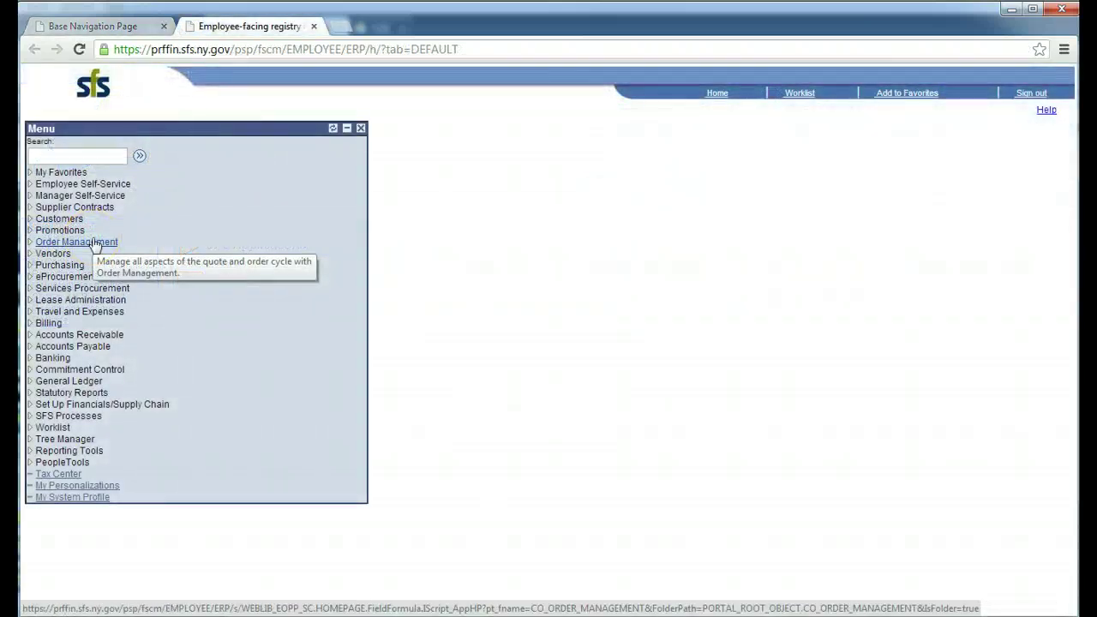
{"action": "left_click", "coordinate": [69, 276]}
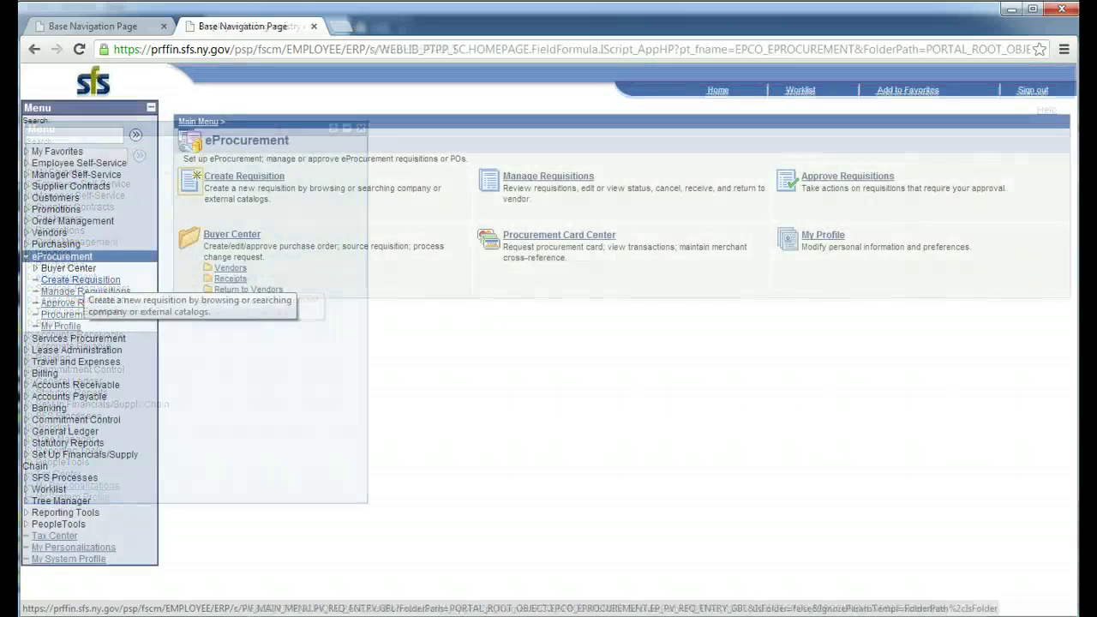
{"action": "left_click", "coordinate": [86, 281]}
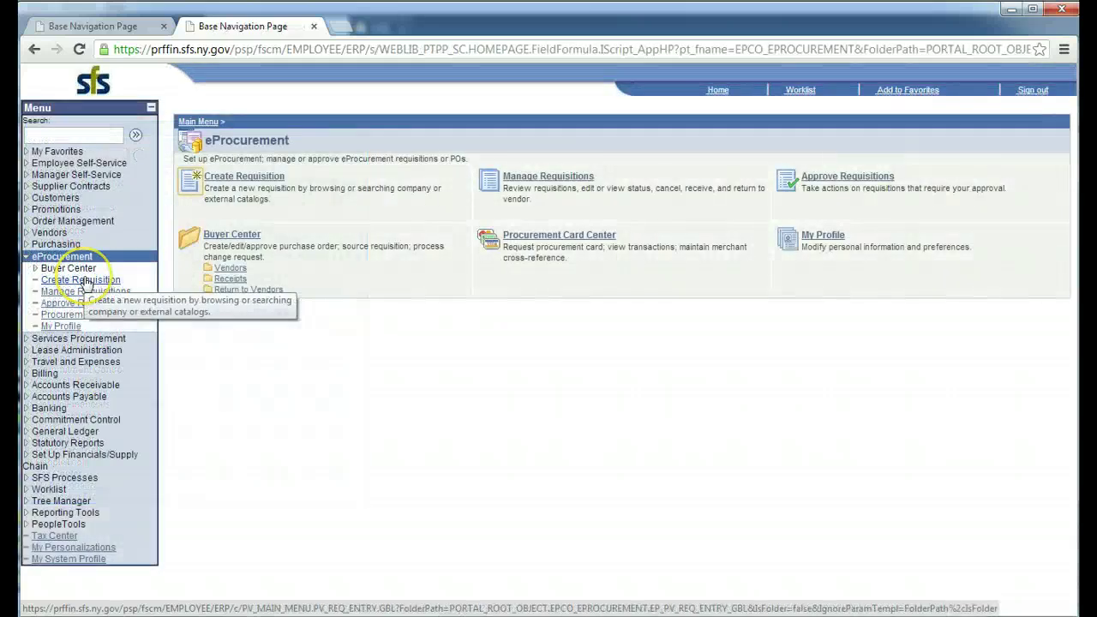
{"action": "left_click", "coordinate": [250, 177]}
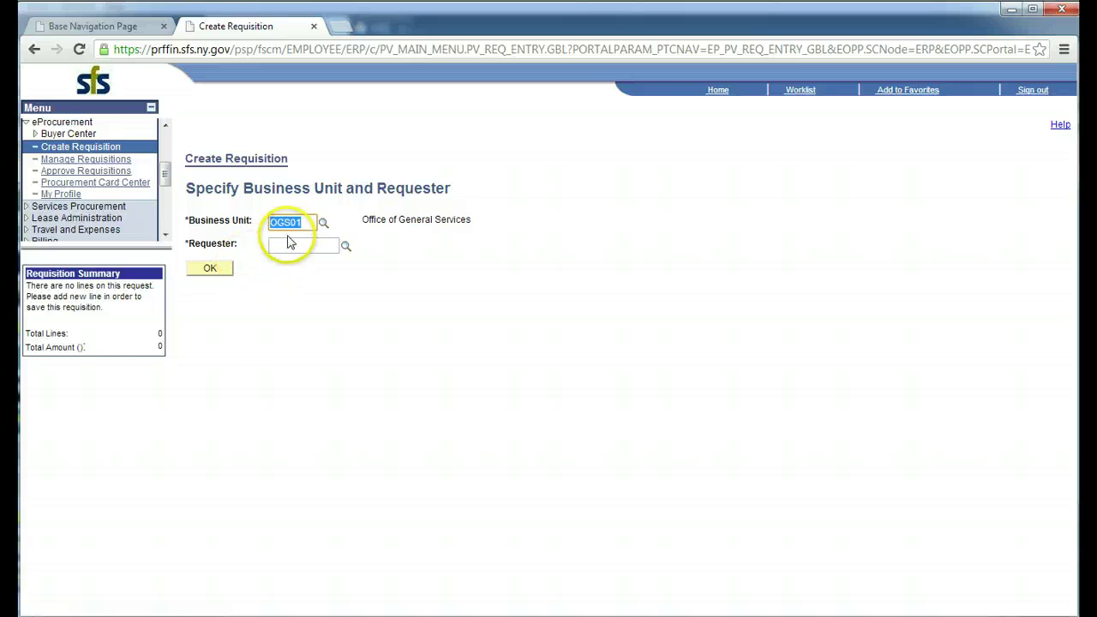
- Look up and select the requester for business unit OGS01, and confirm to start defining the requisition
{"action": "left_click", "coordinate": [347, 246]}
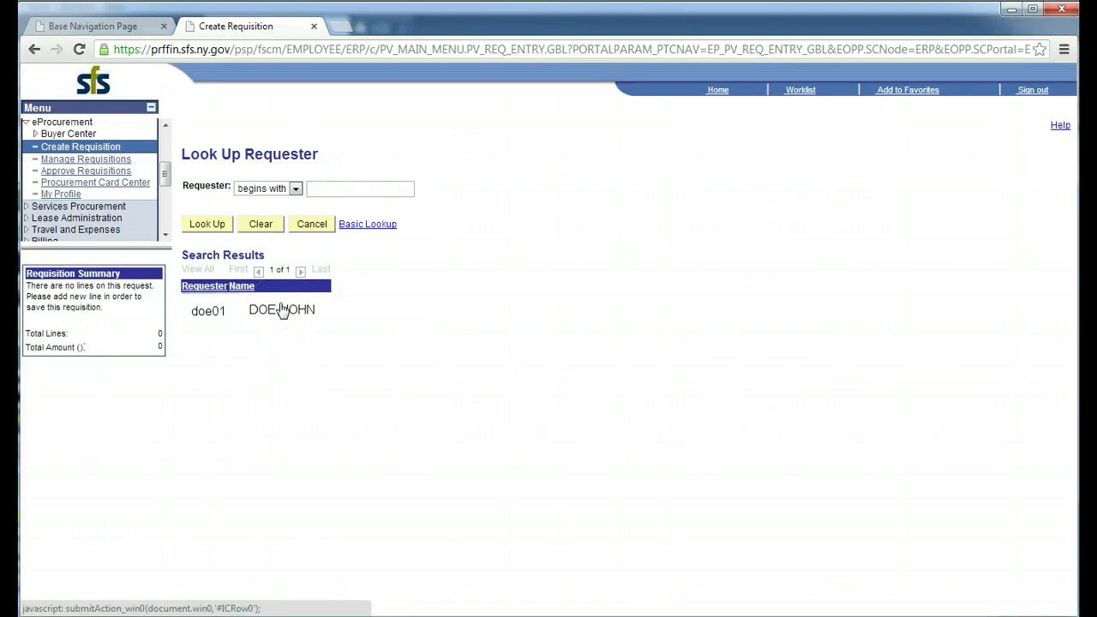
{"action": "left_click", "coordinate": [283, 309]}
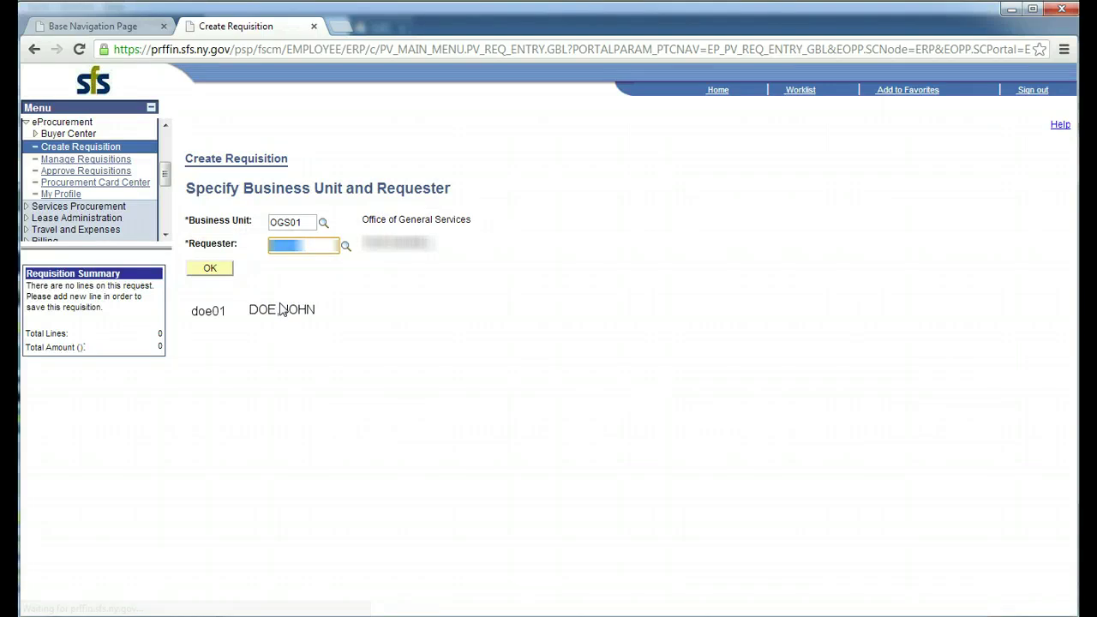
{"action": "left_click", "coordinate": [208, 270]}
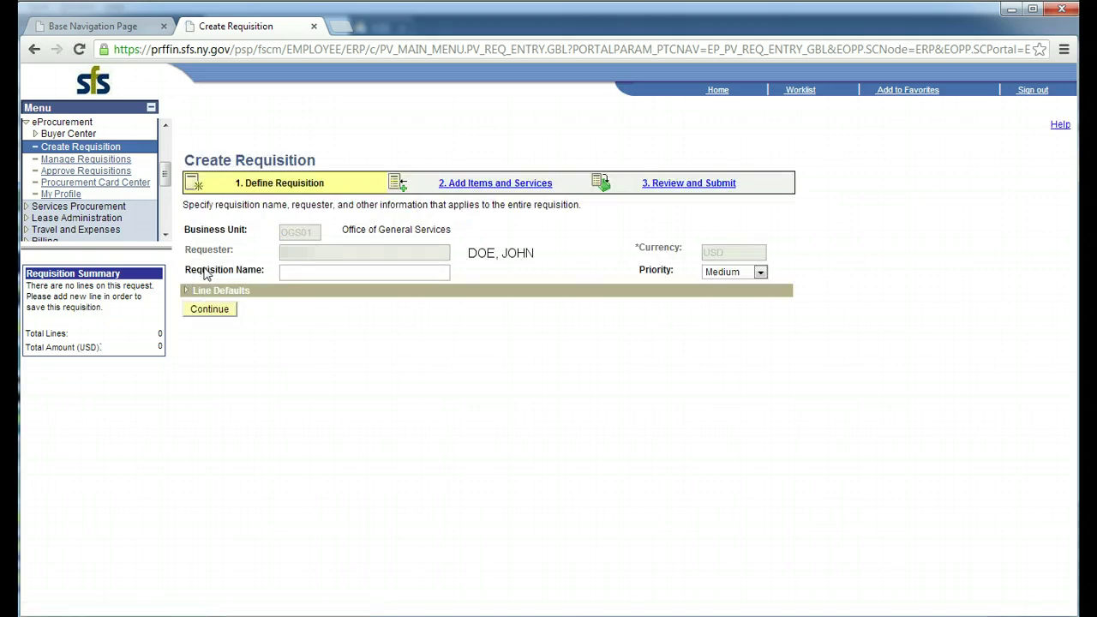
- Name the requisition "Printer for BSC Finance"
{"action": "left_click", "coordinate": [241, 270]}
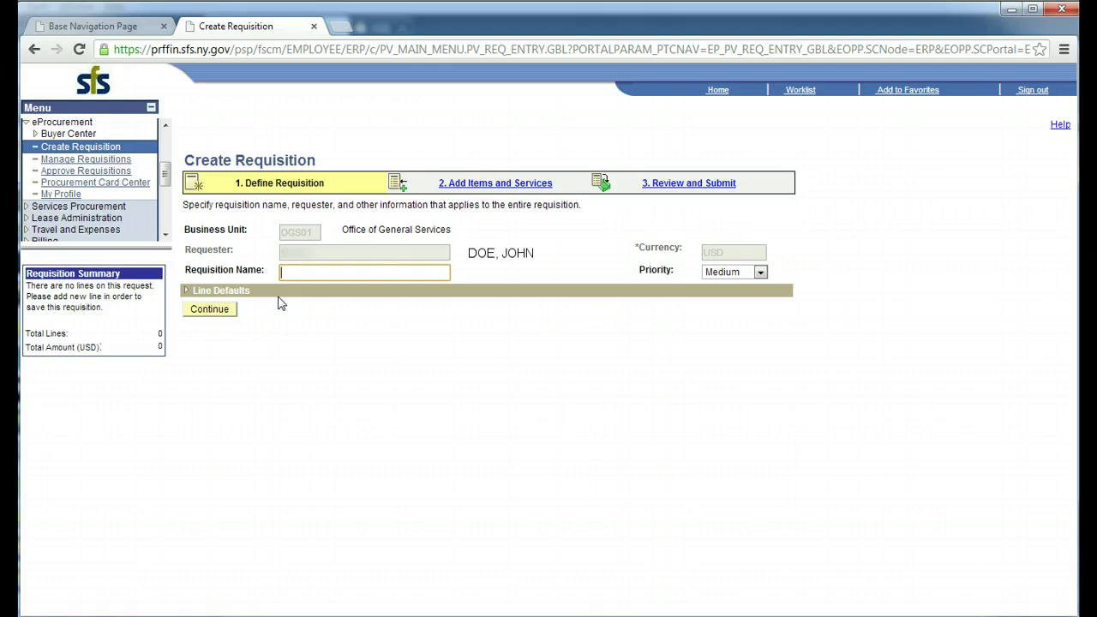
{"action": "left_click", "coordinate": [283, 272]}
{"action": "type", "text": "Printer for BSC Financ"}
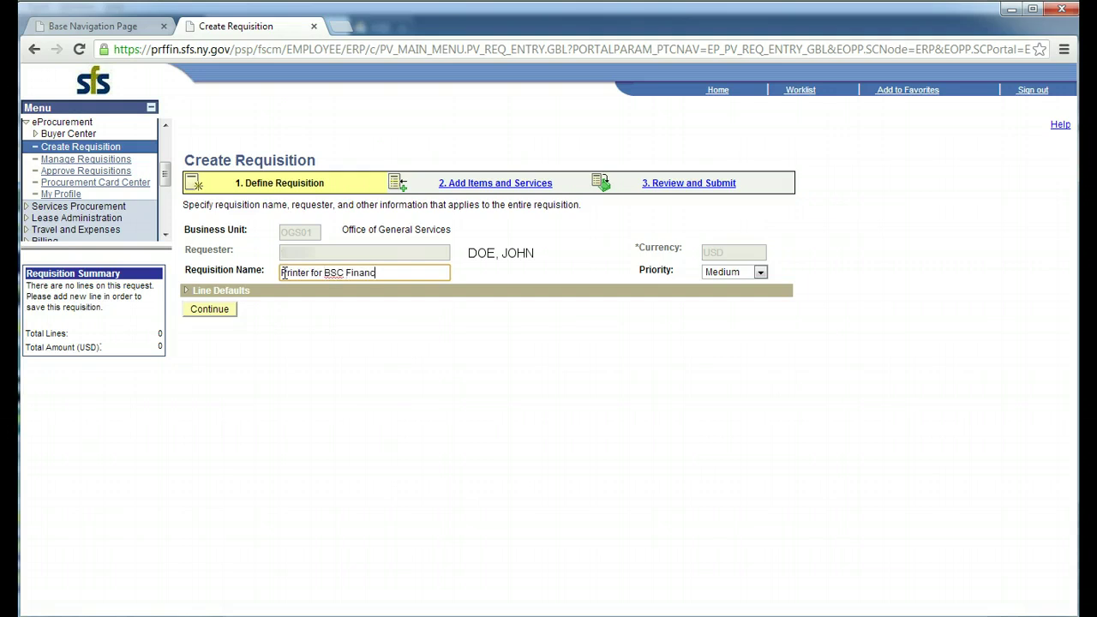
{"action": "type", "text": "e"}
{"action": "left_click", "coordinate": [284, 272]}
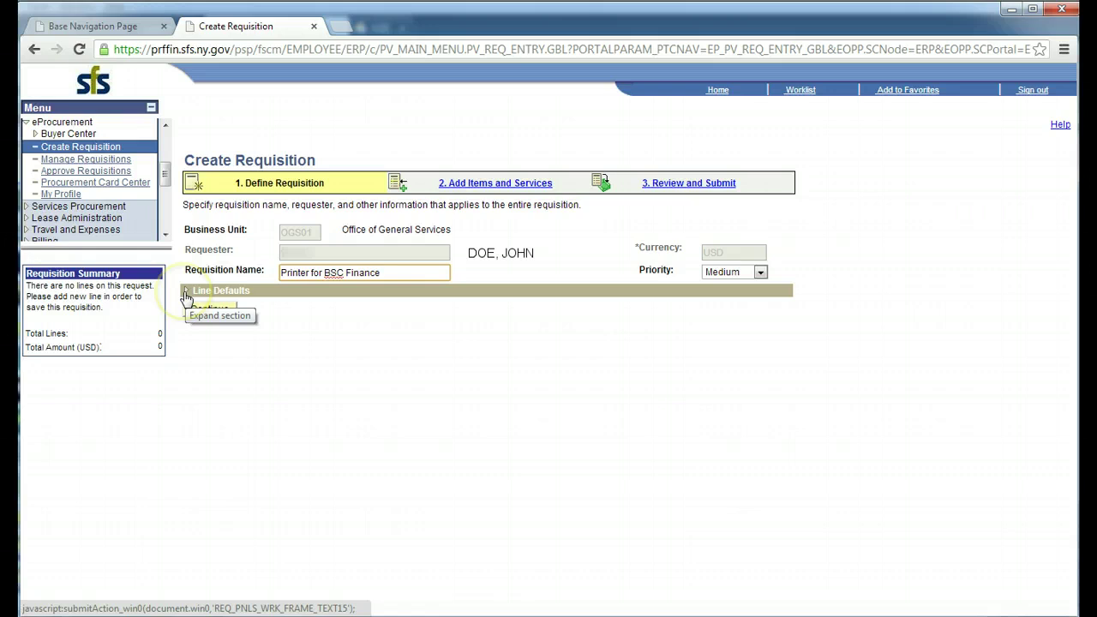
- Expand the line defaults, search vendors by the name "custom computer", and select the first Custom Computer Specialists Inc entry as default vendor
{"action": "left_click", "coordinate": [186, 293]}
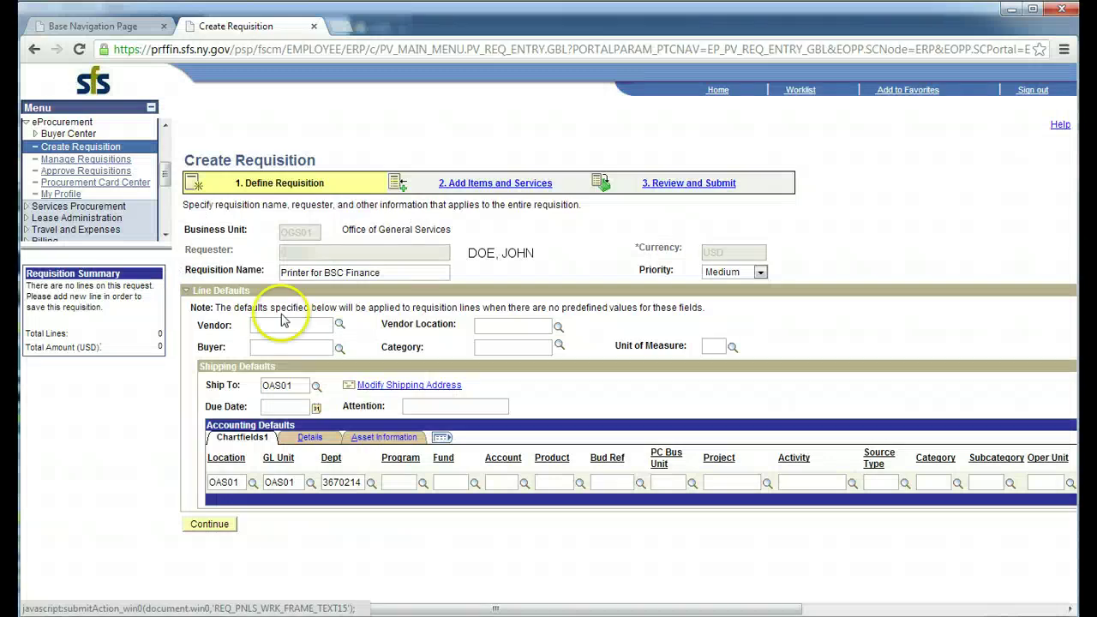
{"action": "left_click", "coordinate": [340, 326]}
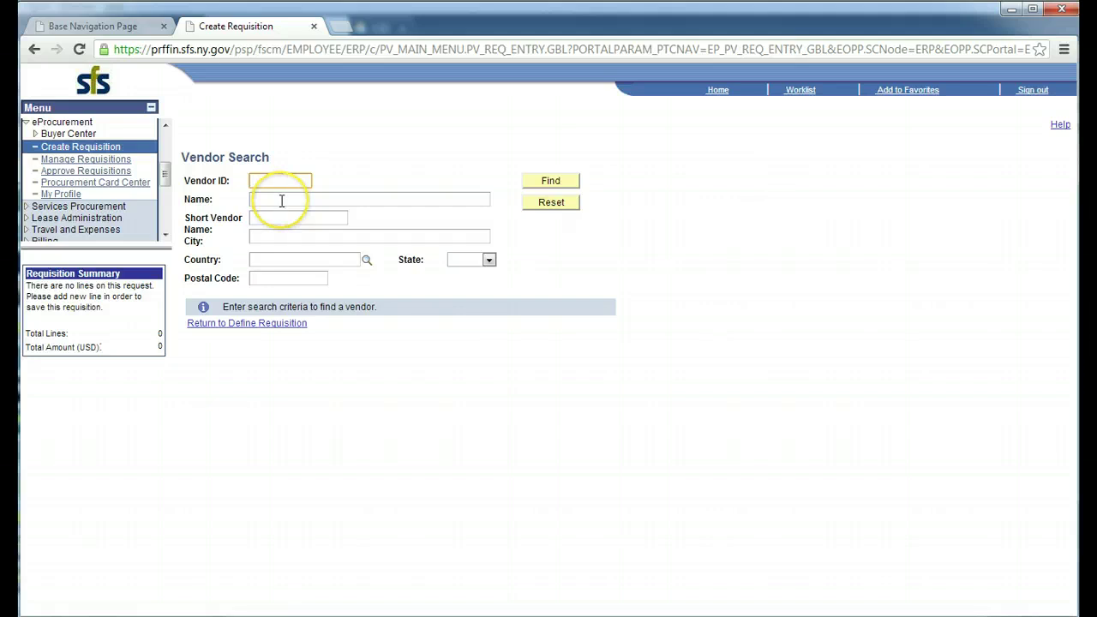
{"action": "left_click", "coordinate": [281, 201]}
{"action": "type", "text": "cust"}
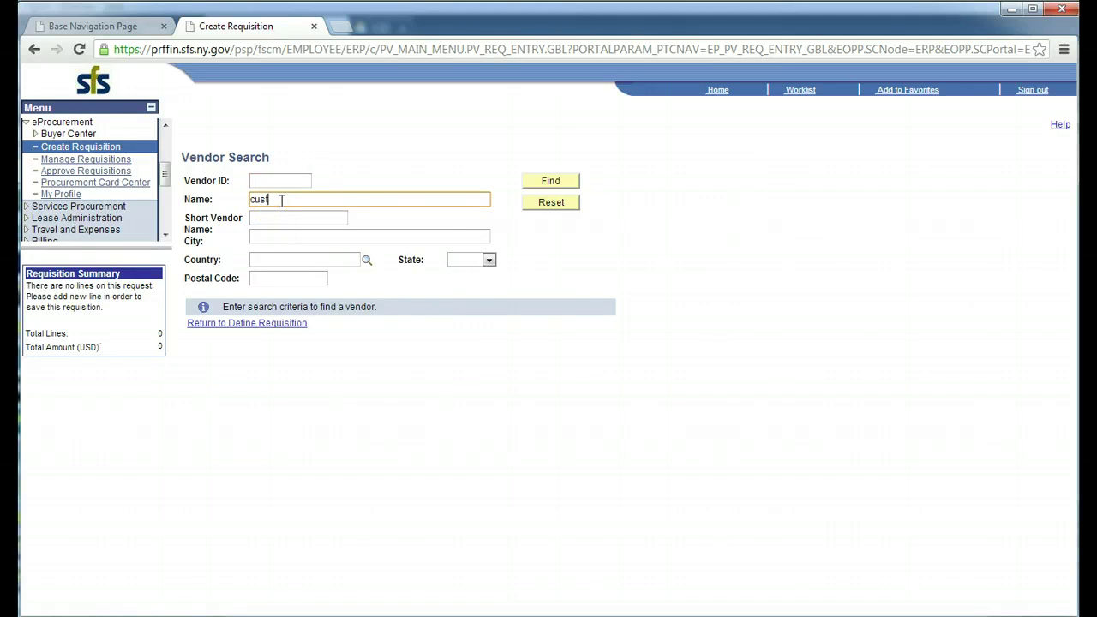
{"action": "type", "text": "om computer"}
{"action": "left_click", "coordinate": [546, 182]}
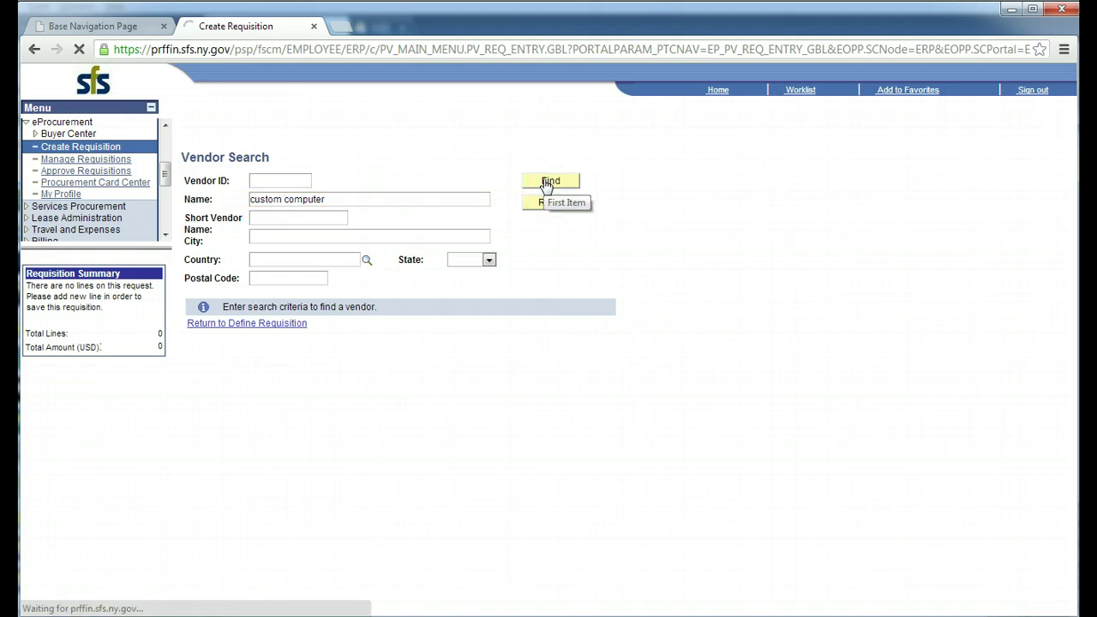
{"action": "left_click", "coordinate": [546, 183]}
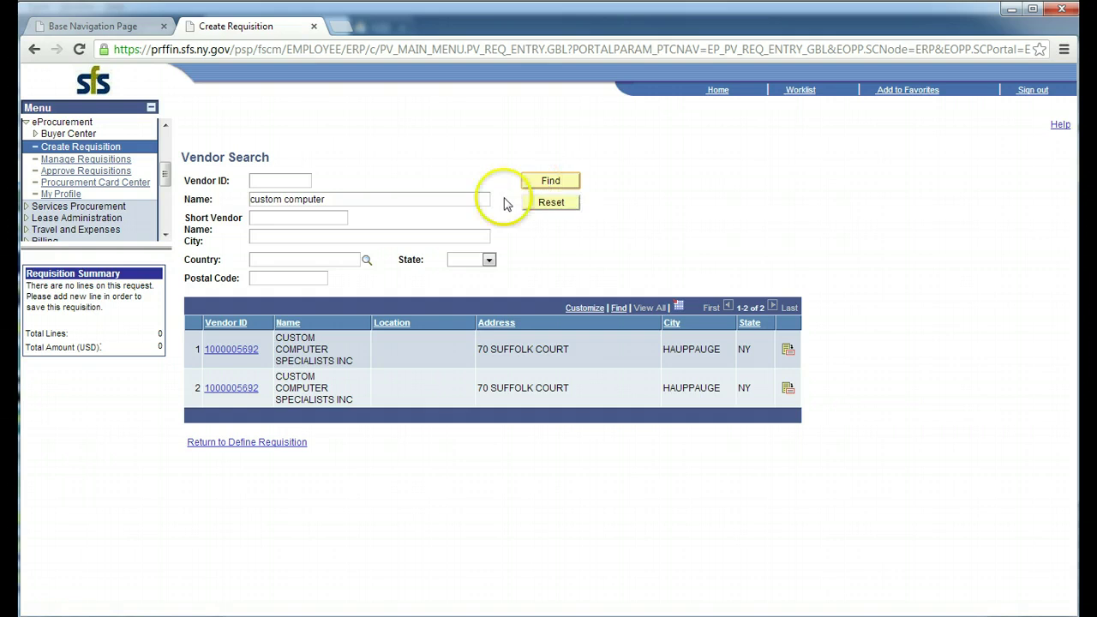
{"action": "left_click", "coordinate": [240, 351]}
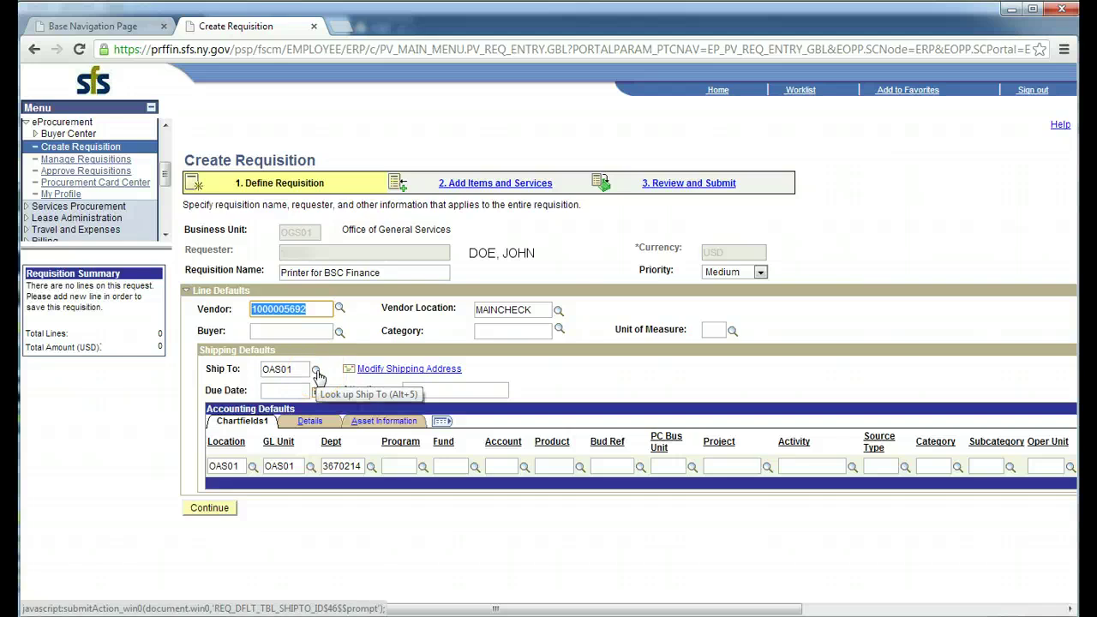
- Look up ship-to locations beginning with OGS and set the default Ship To to OGS01001
{"action": "left_click", "coordinate": [317, 374]}
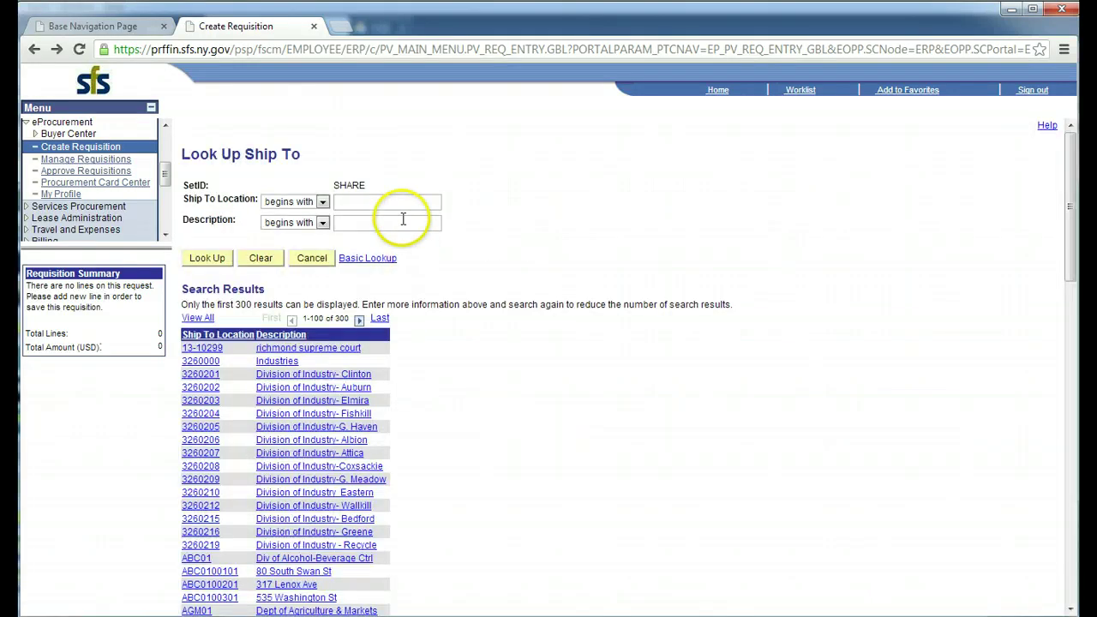
{"action": "left_click", "coordinate": [399, 203]}
{"action": "type", "text": "OGS"}
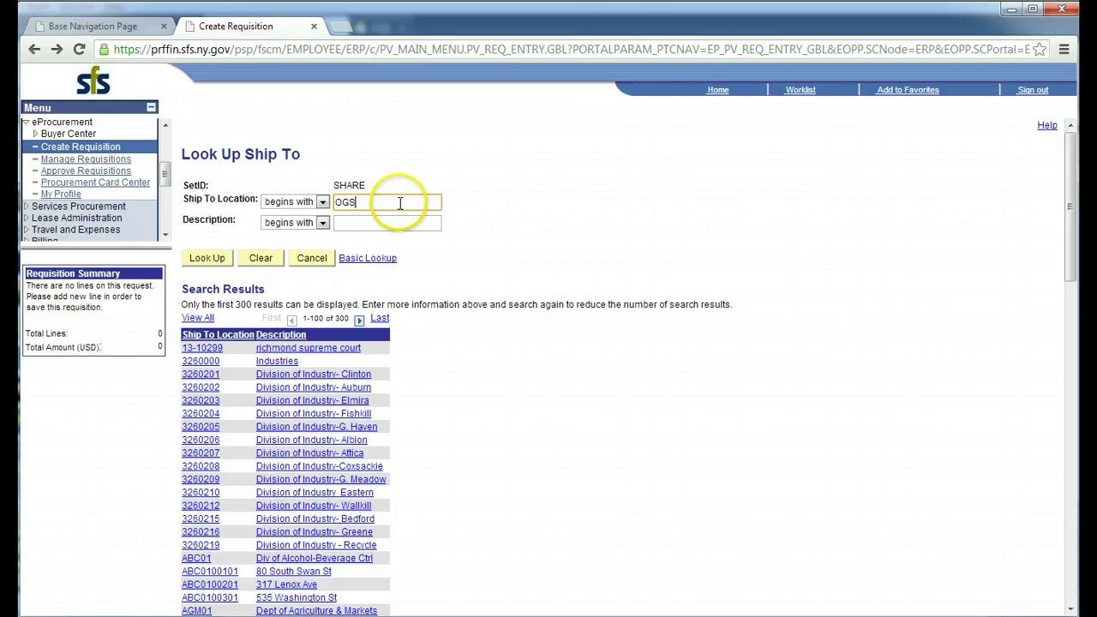
{"action": "left_click", "coordinate": [213, 264]}
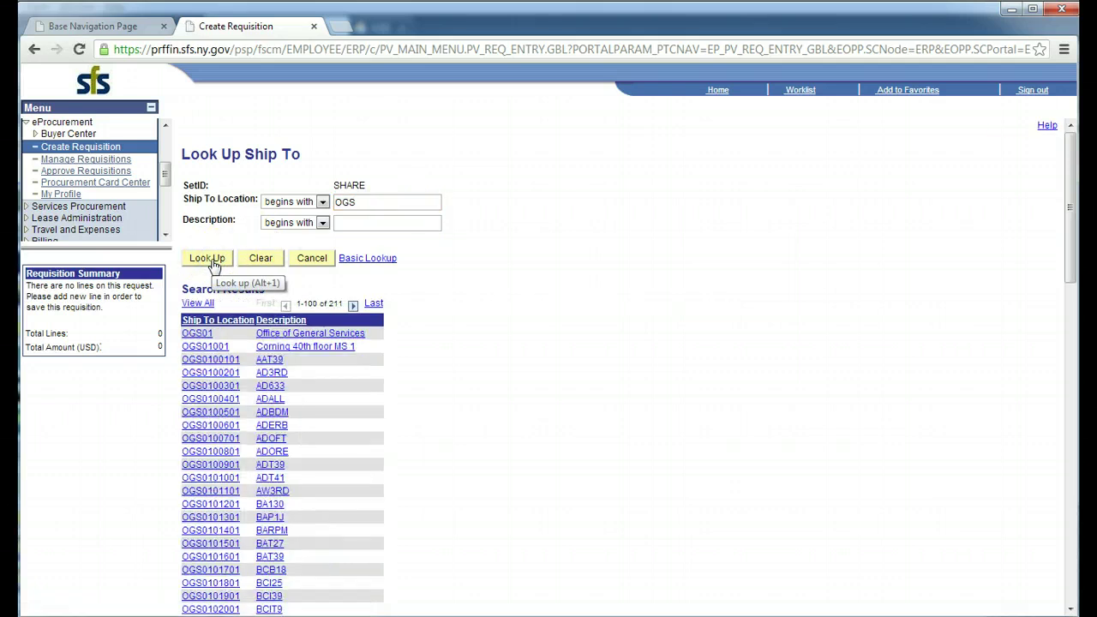
{"action": "left_click", "coordinate": [303, 348]}
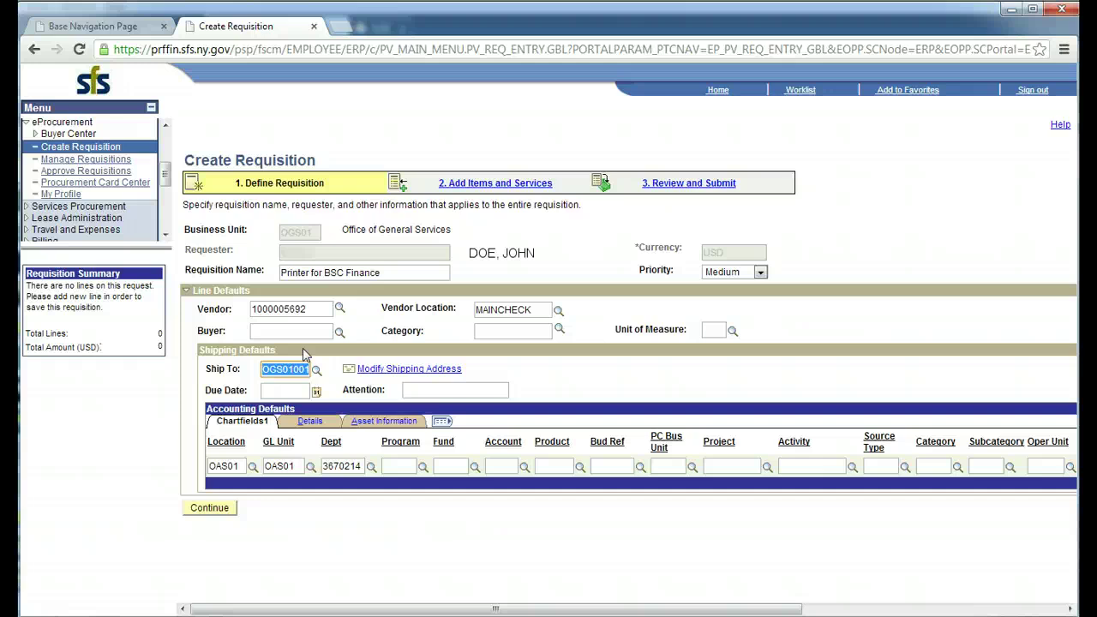
- Enter the recipient's full name as the shipping attention
{"action": "left_click", "coordinate": [417, 390]}
{"action": "type", "text": "Jo"}
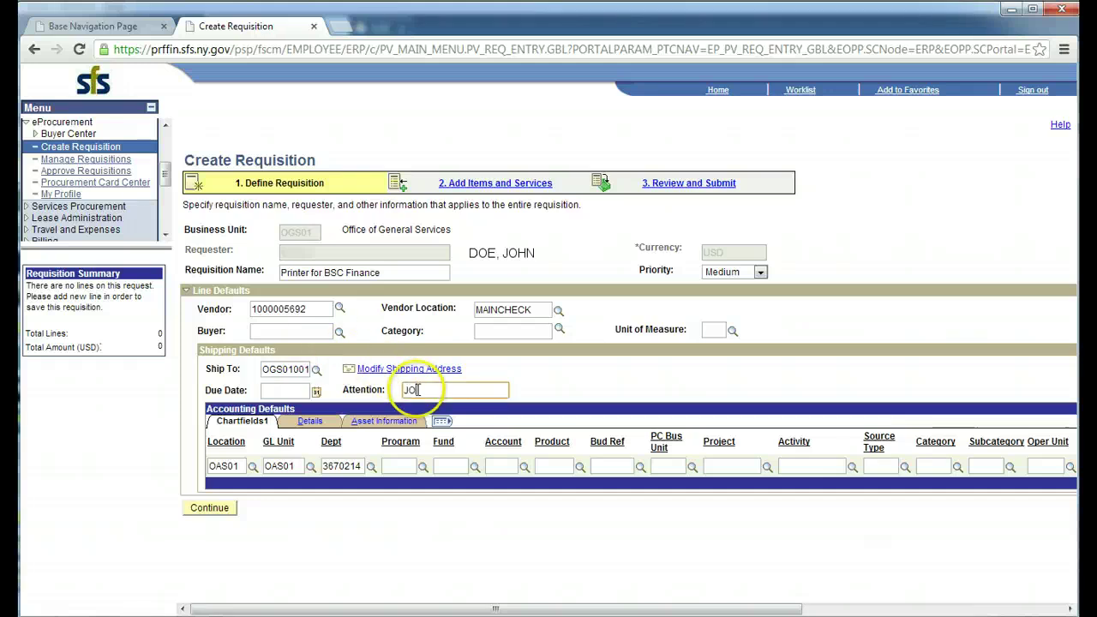
{"action": "type", "text": "hn Doe"}
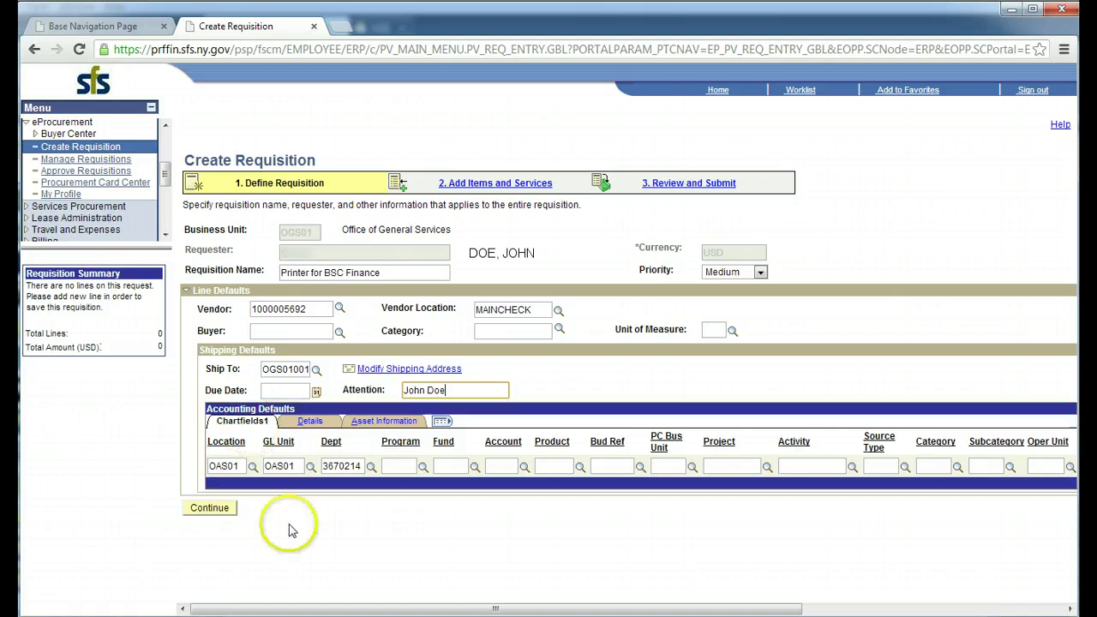
- Set the accounting defaults to Program 26287, Fund 10050 and Bud Ref 2012-13, and continue to adding items and services
{"action": "left_click", "coordinate": [399, 465]}
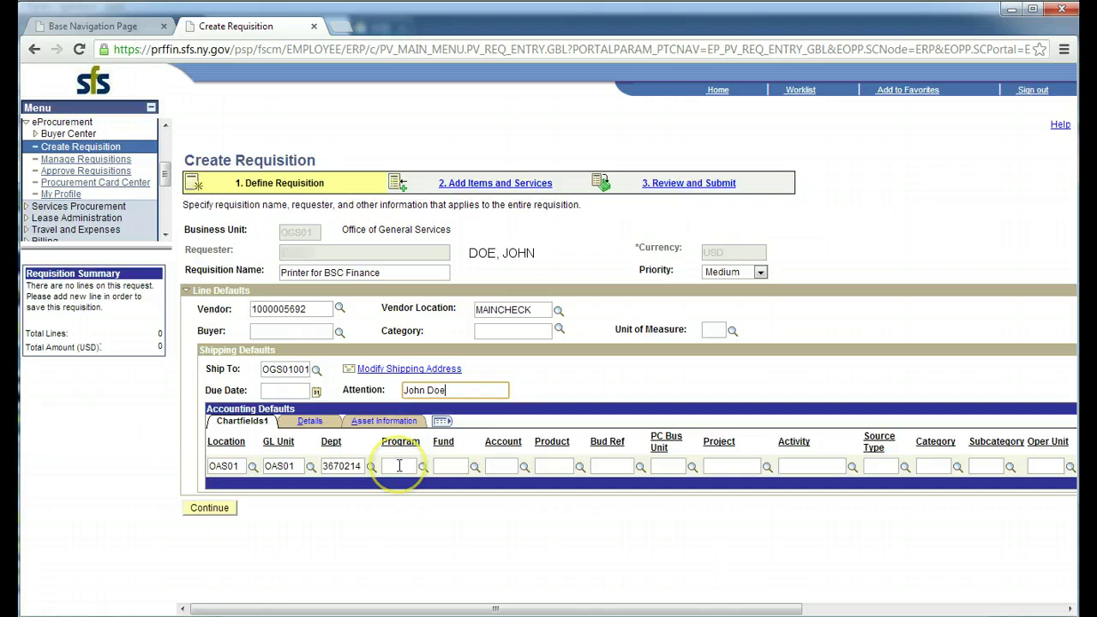
{"action": "left_click", "coordinate": [398, 466]}
{"action": "type", "text": "26287"}
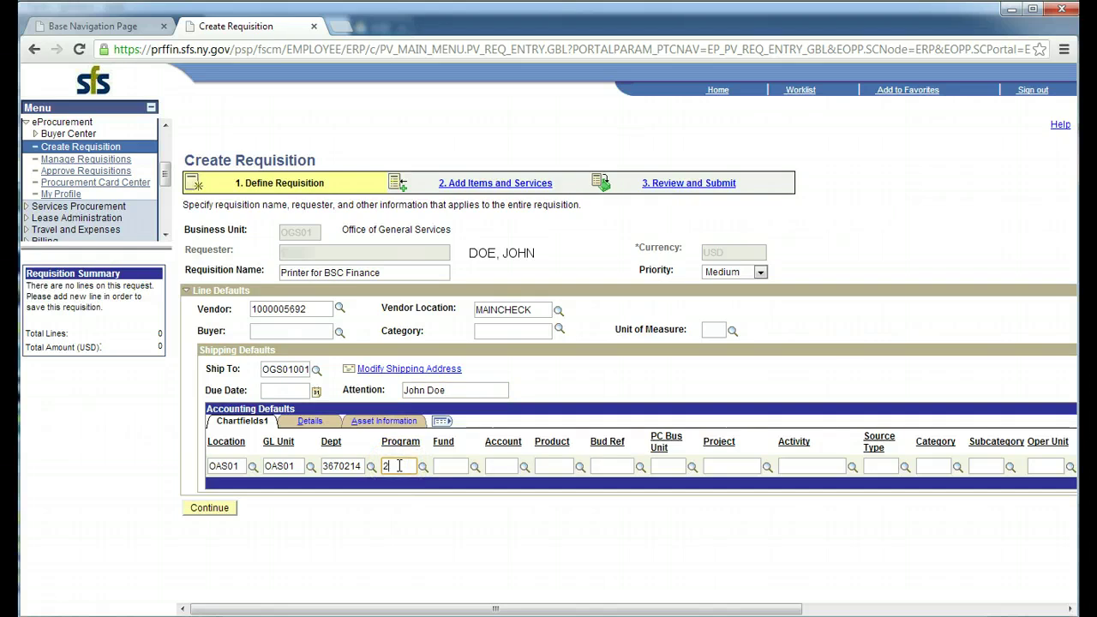
{"action": "left_click", "coordinate": [445, 465]}
{"action": "type", "text": "100"}
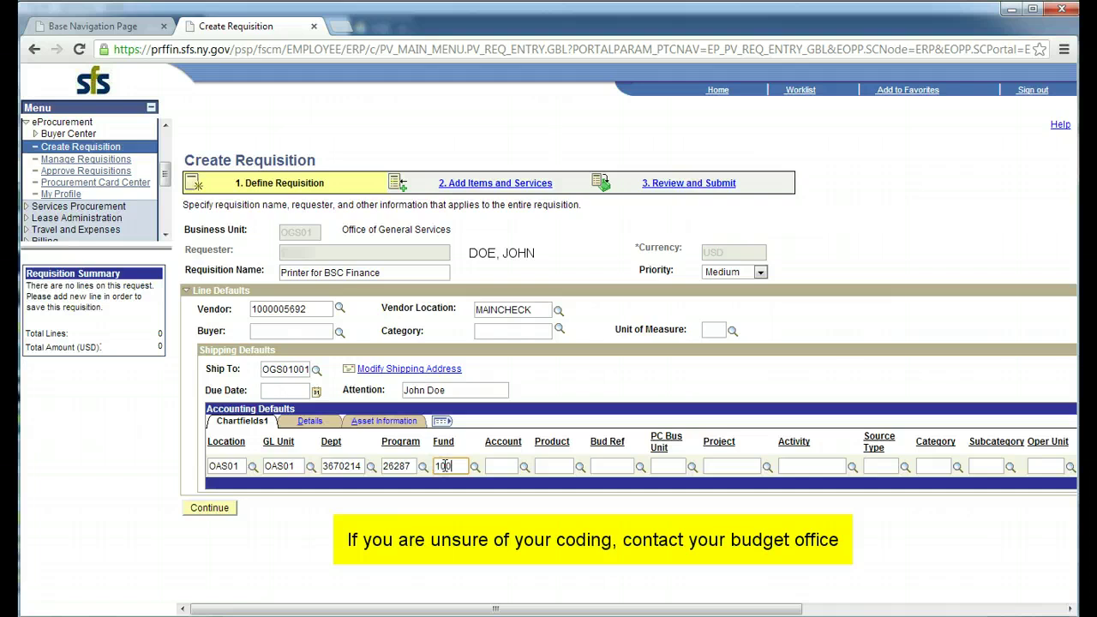
{"action": "type", "text": "50"}
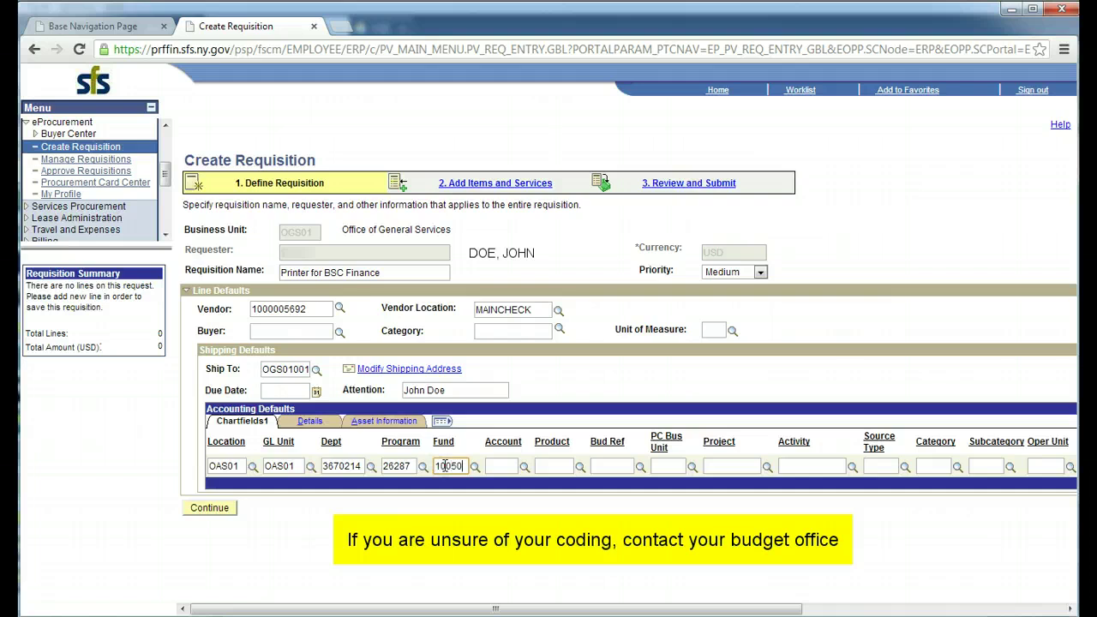
{"action": "left_click", "coordinate": [605, 465]}
{"action": "type", "text": "2012"}
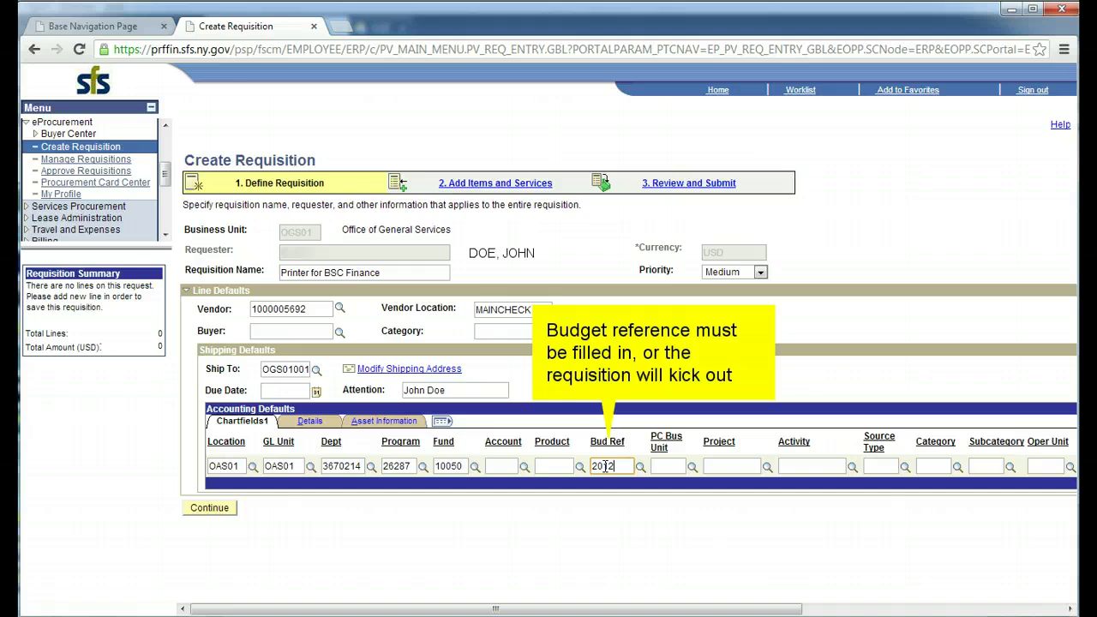
{"action": "type", "text": "-13"}
{"action": "left_click", "coordinate": [216, 510]}
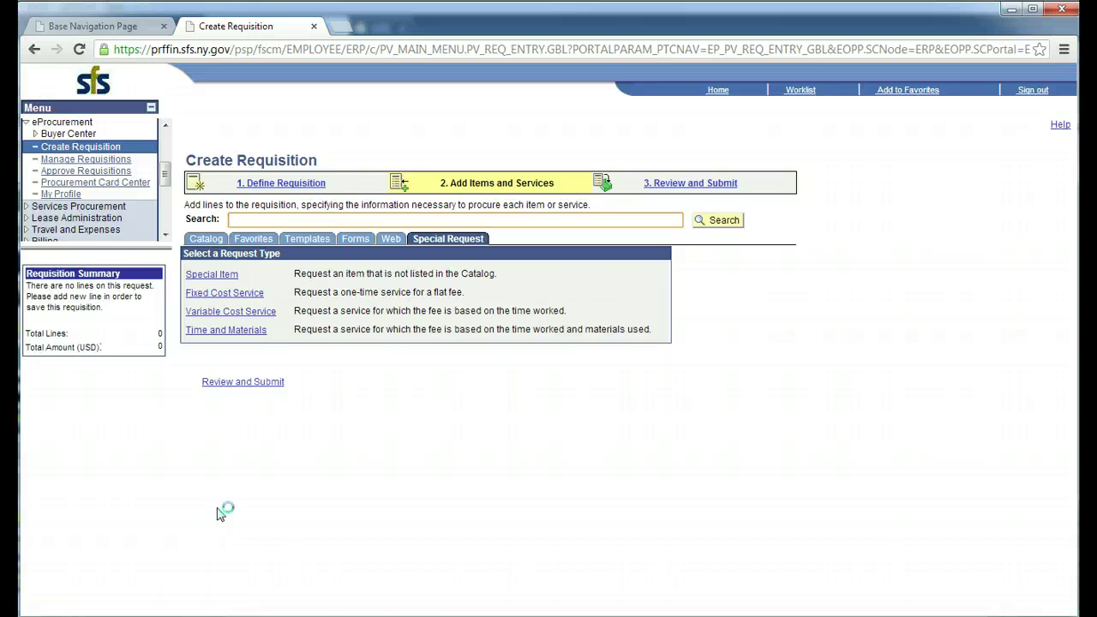
- Start a Special Item request for an item that is not listed in the catalog
{"action": "left_click", "coordinate": [304, 184]}
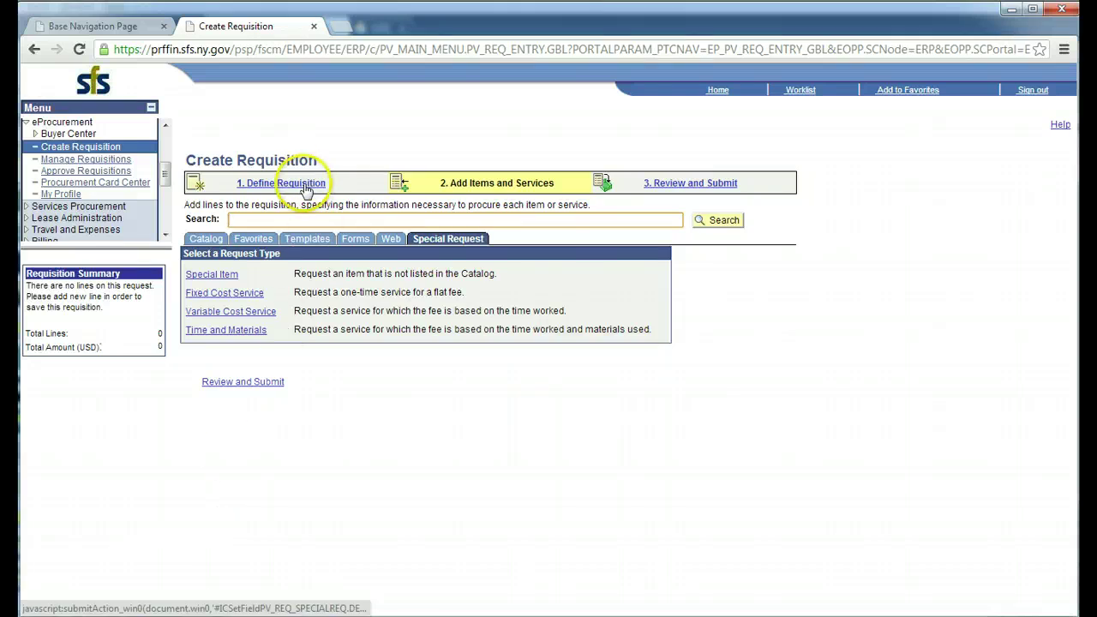
{"action": "left_click", "coordinate": [471, 192]}
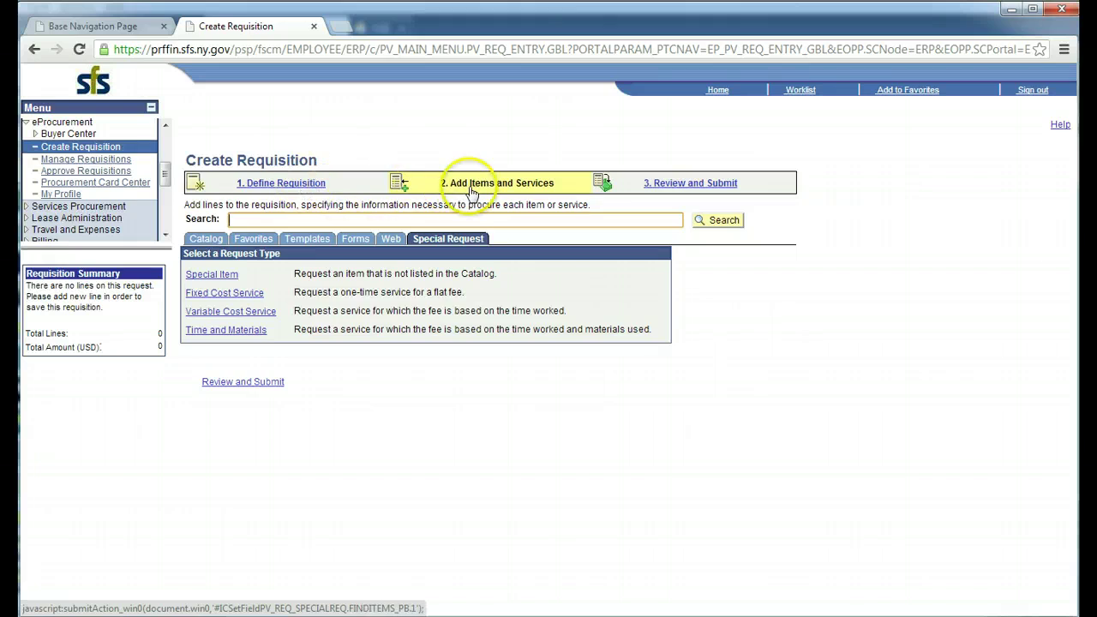
{"action": "left_click", "coordinate": [349, 200]}
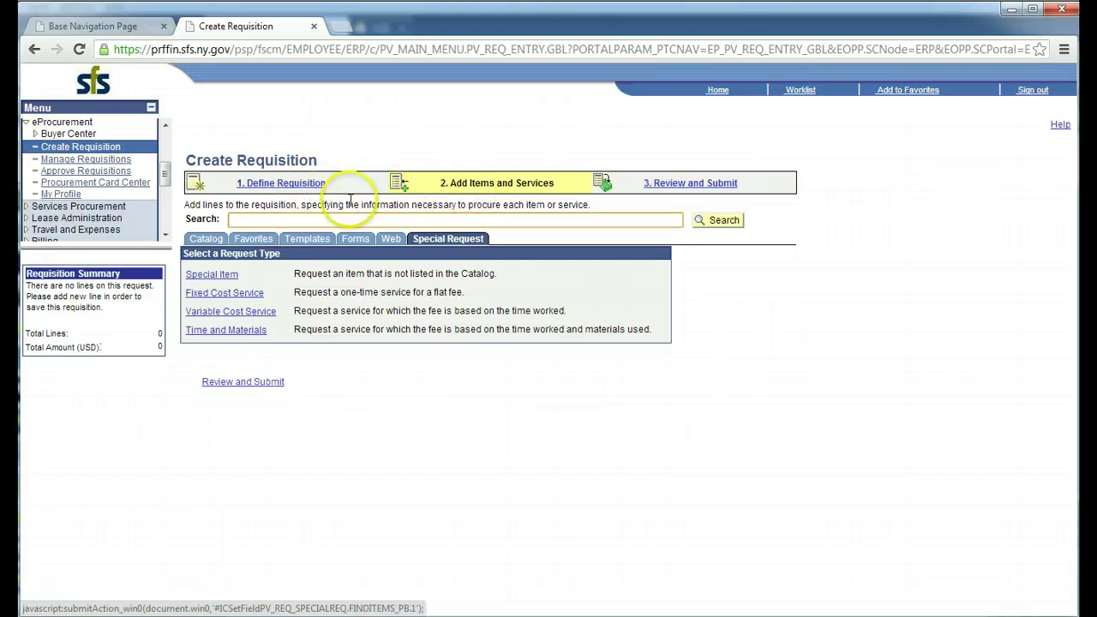
{"action": "left_click", "coordinate": [227, 281]}
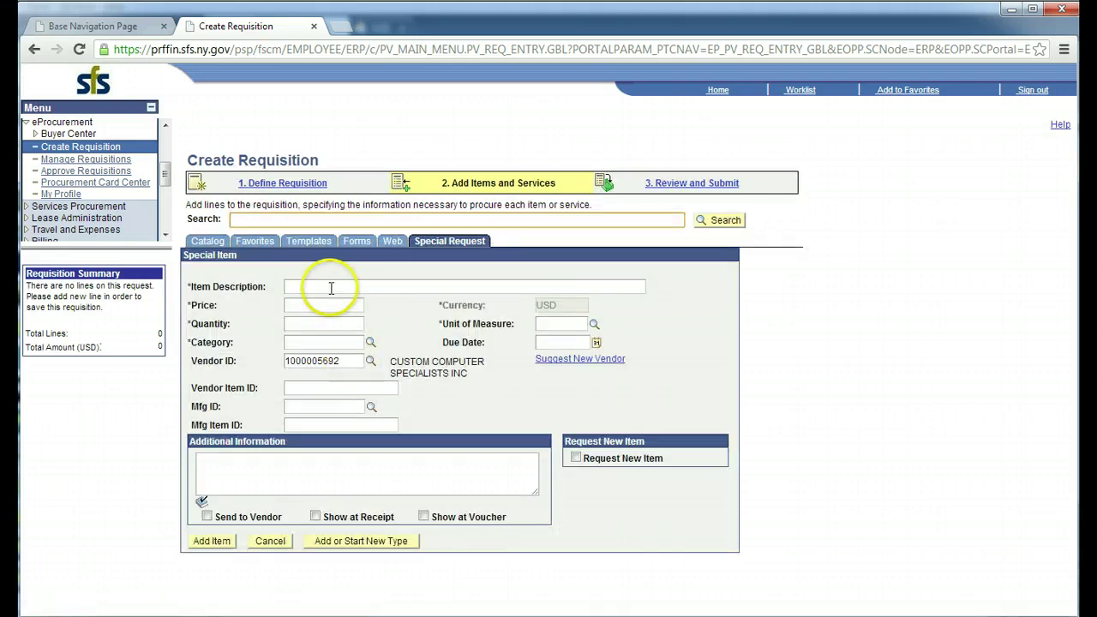
- Enter the item description "Lexmark E460dn Printer, Part Number 34S0700, Monochrome Laser Printer"
{"action": "left_click", "coordinate": [331, 288]}
{"action": "type", "text": "Lexma"}
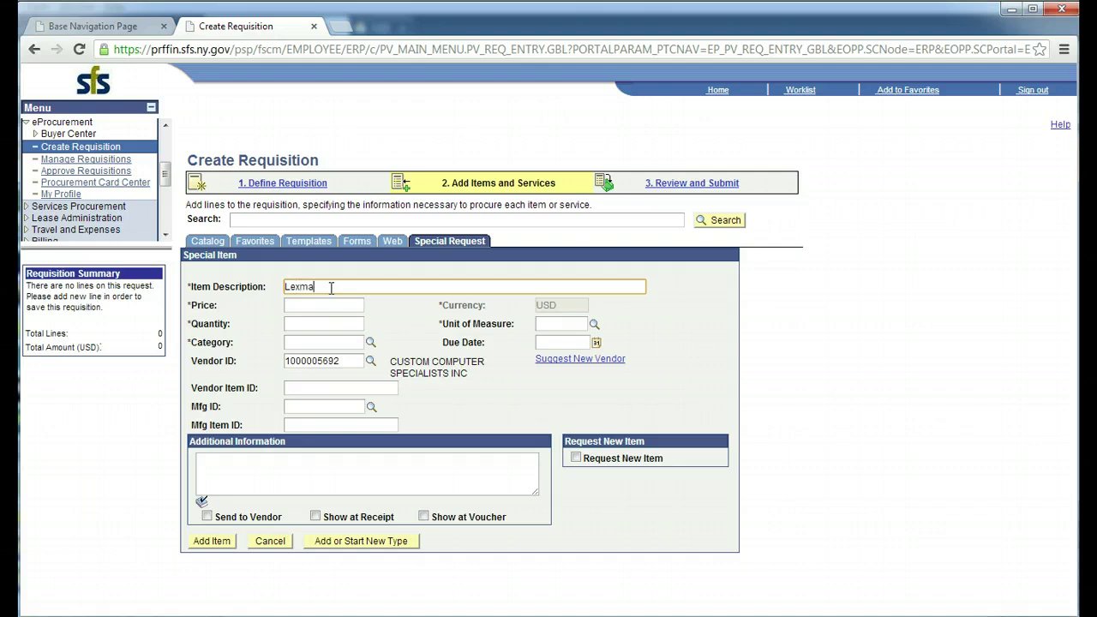
{"action": "type", "text": "rk E460dn"}
{"action": "type", "text": "Printer, Part Number"}
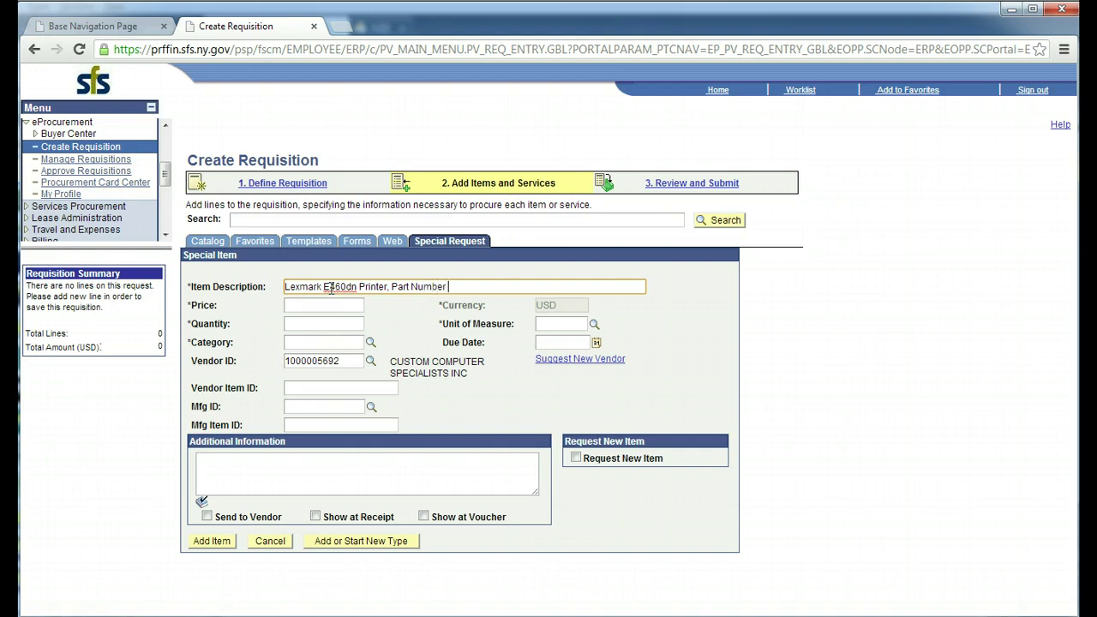
{"action": "type", "text": " 3"}
{"action": "type", "text": "4S"}
{"action": "type", "text": "0"}
{"action": "type", "text": "700. "}
{"action": "type", "text": "Monochrome "}
{"action": "type", "text": "Laser Prtiner"}
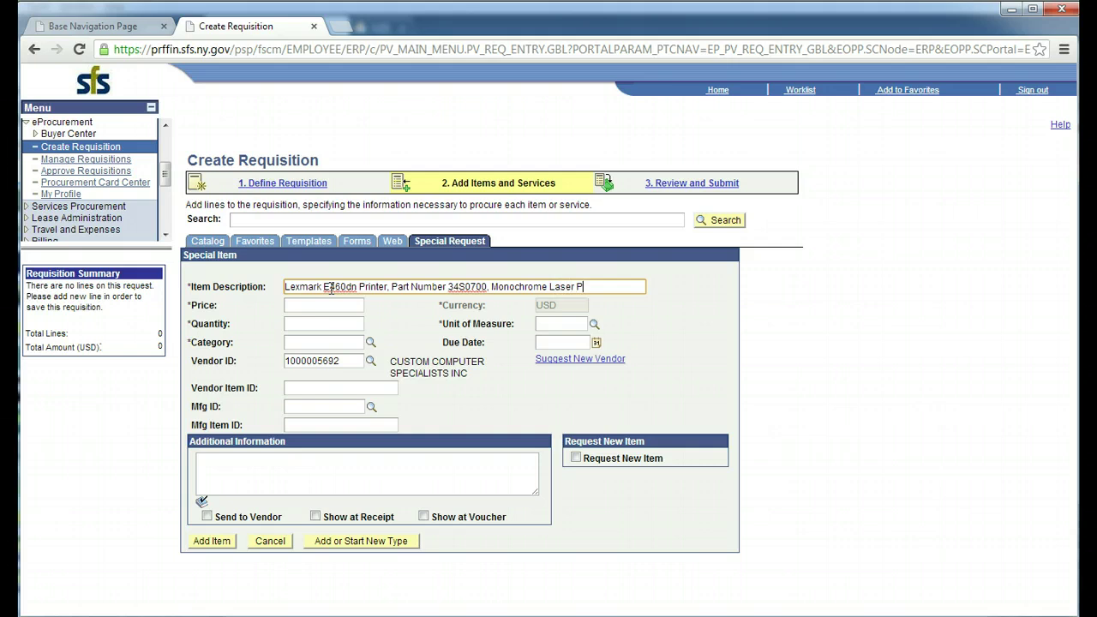
{"action": "key", "text": "BackSpace"}
{"action": "key", "text": "BackSpace"}
{"action": "key", "text": "BackSpace"}
{"action": "key", "text": "BackSpace"}
{"action": "key", "text": "BackSpace"}
{"action": "type", "text": "inter"}
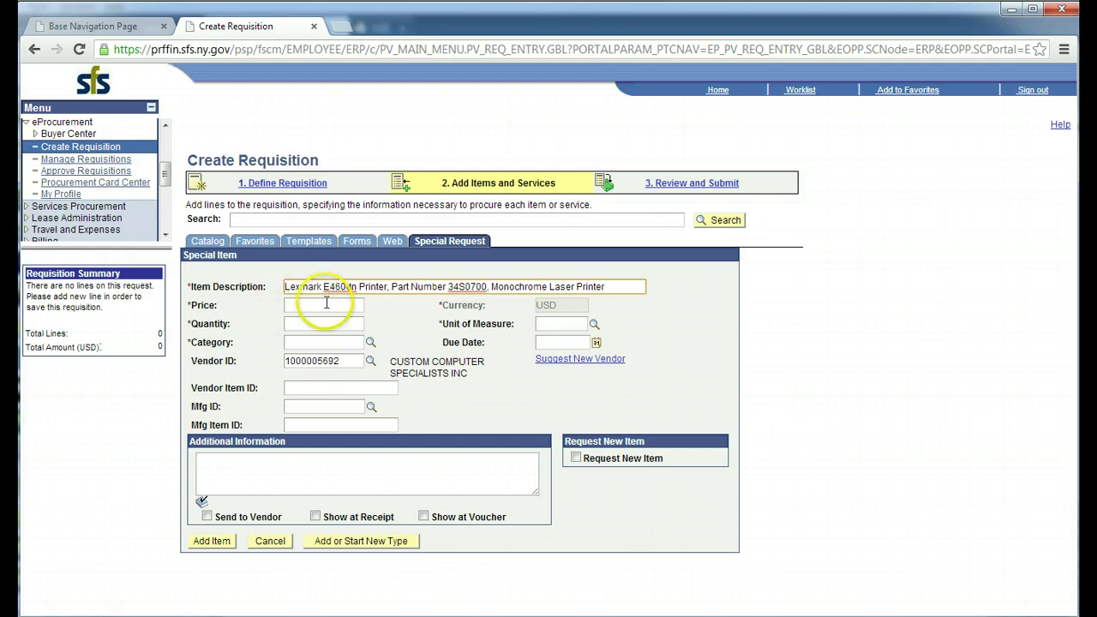
- Set the printer's price to 566.22 and its quantity to 2
{"action": "left_click", "coordinate": [328, 306]}
{"action": "type", "text": "566.22"}
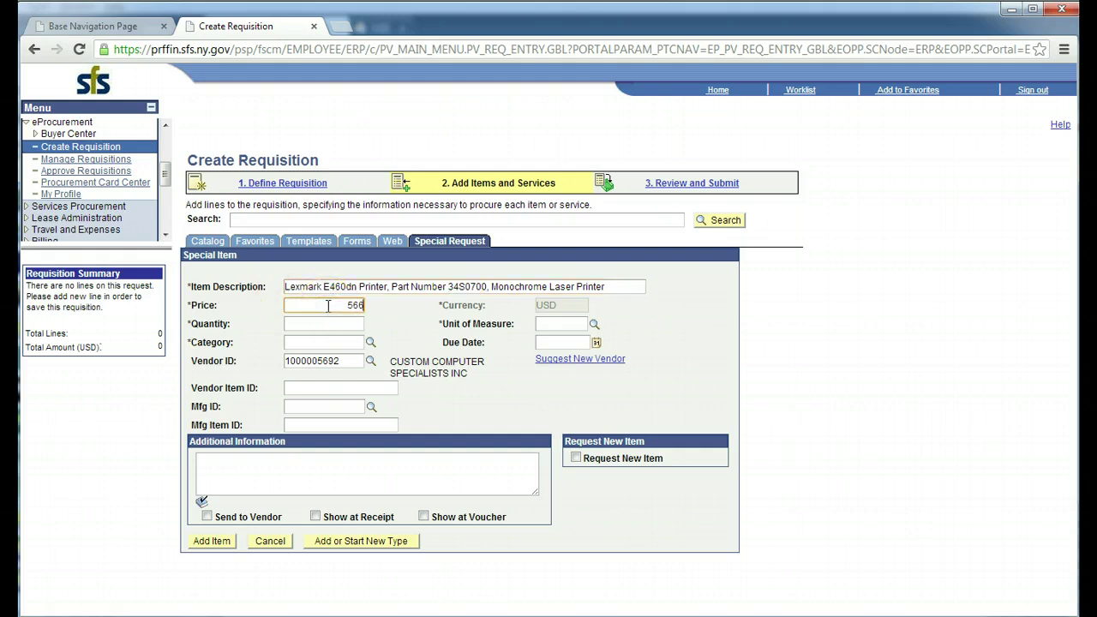
{"action": "left_click", "coordinate": [336, 321]}
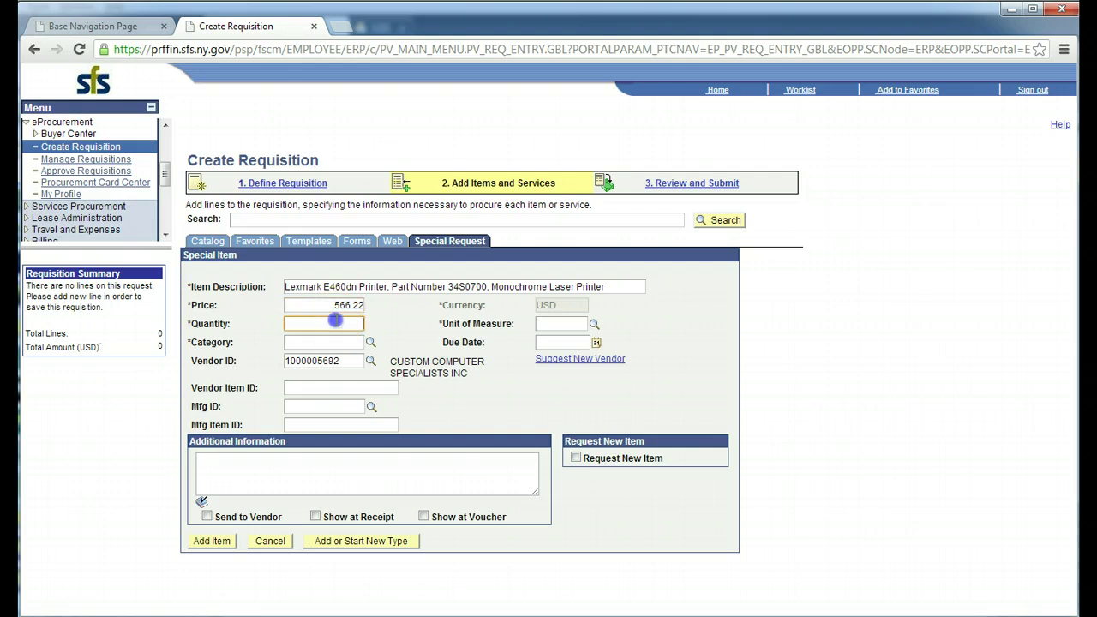
{"action": "type", "text": "2"}
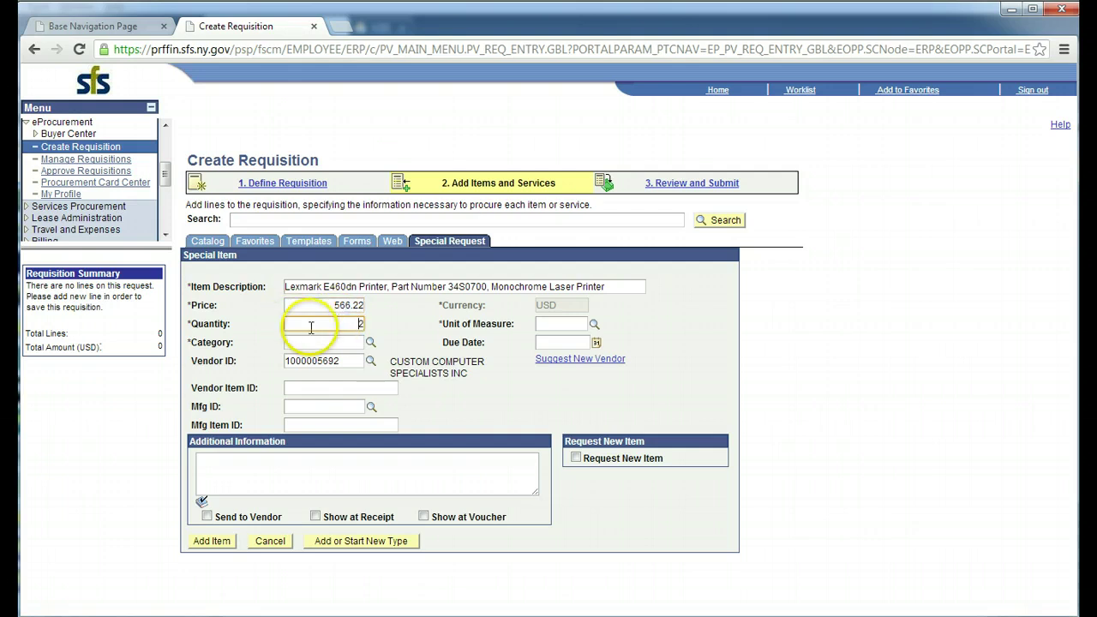
- Look up categories by the description "printer", sort the results by description, and choose Laser printers (43212105)
{"action": "left_click", "coordinate": [343, 343]}
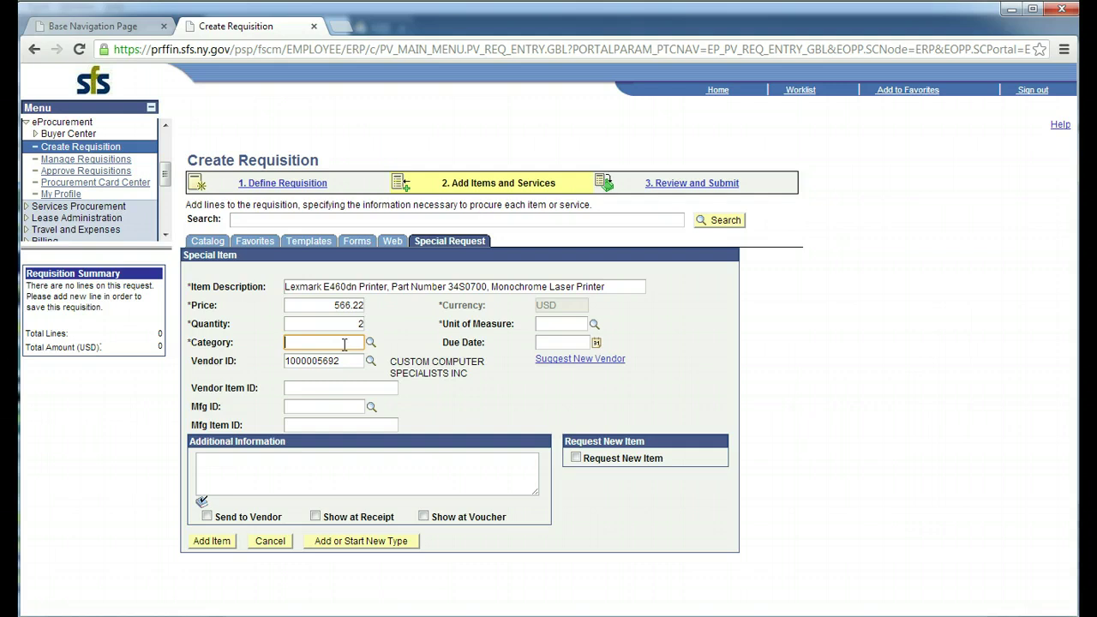
{"action": "left_click", "coordinate": [370, 343]}
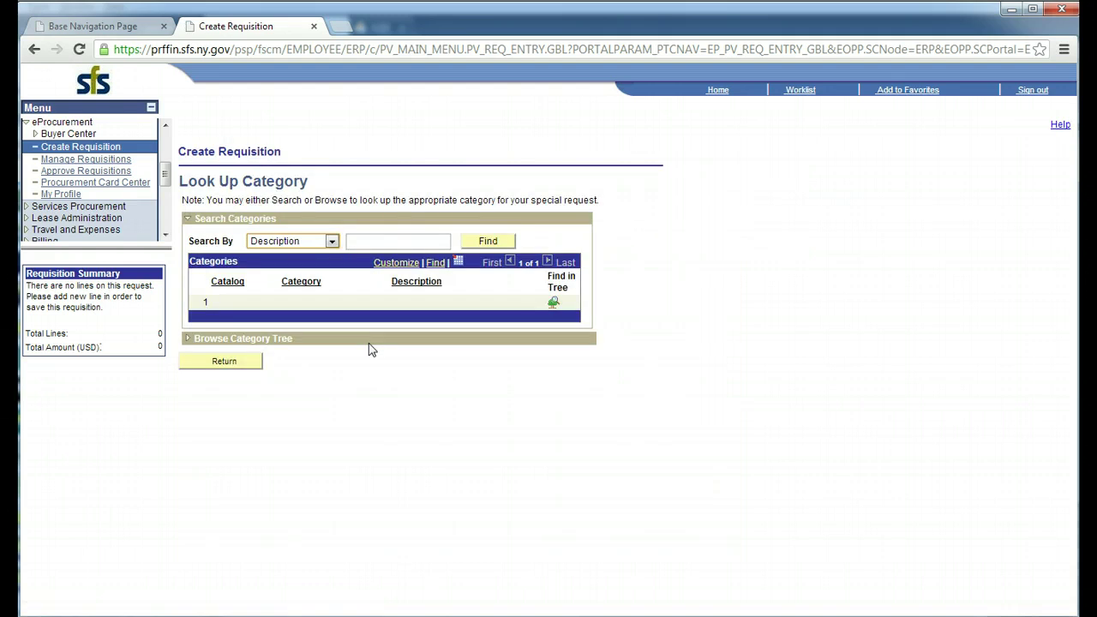
{"action": "left_click", "coordinate": [369, 240]}
{"action": "type", "text": "p"}
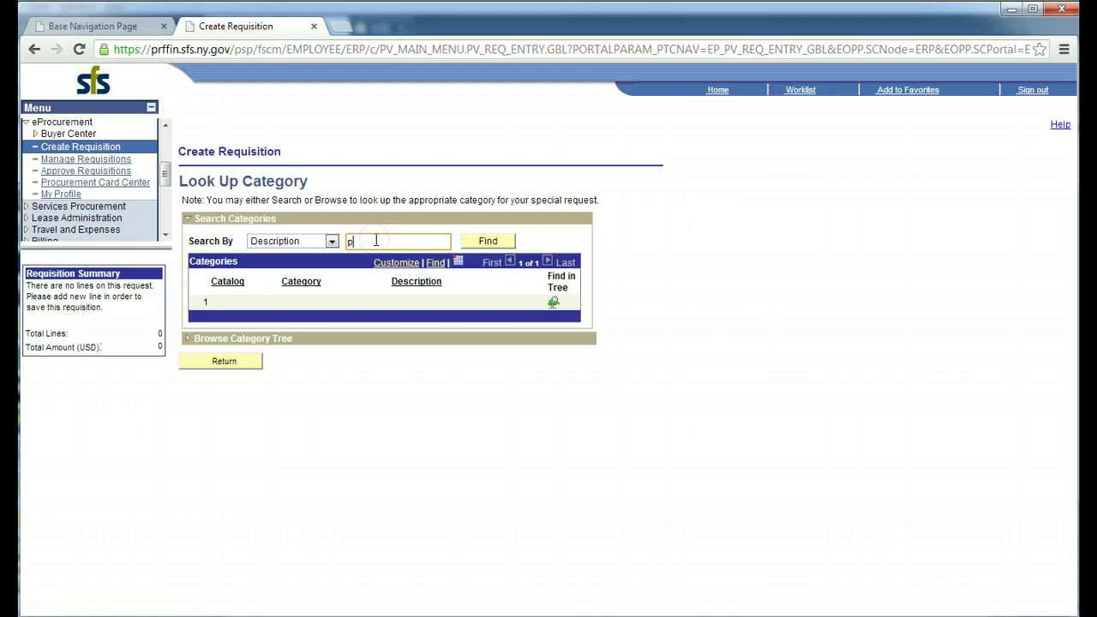
{"action": "type", "text": "rinter"}
{"action": "left_click", "coordinate": [478, 241]}
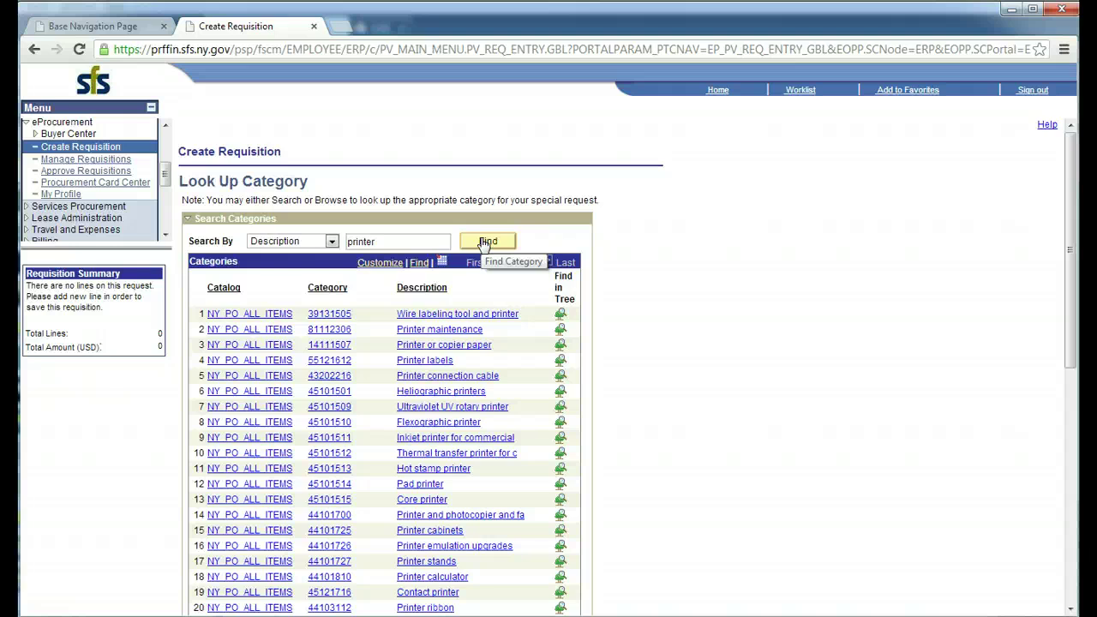
{"action": "left_click", "coordinate": [418, 290]}
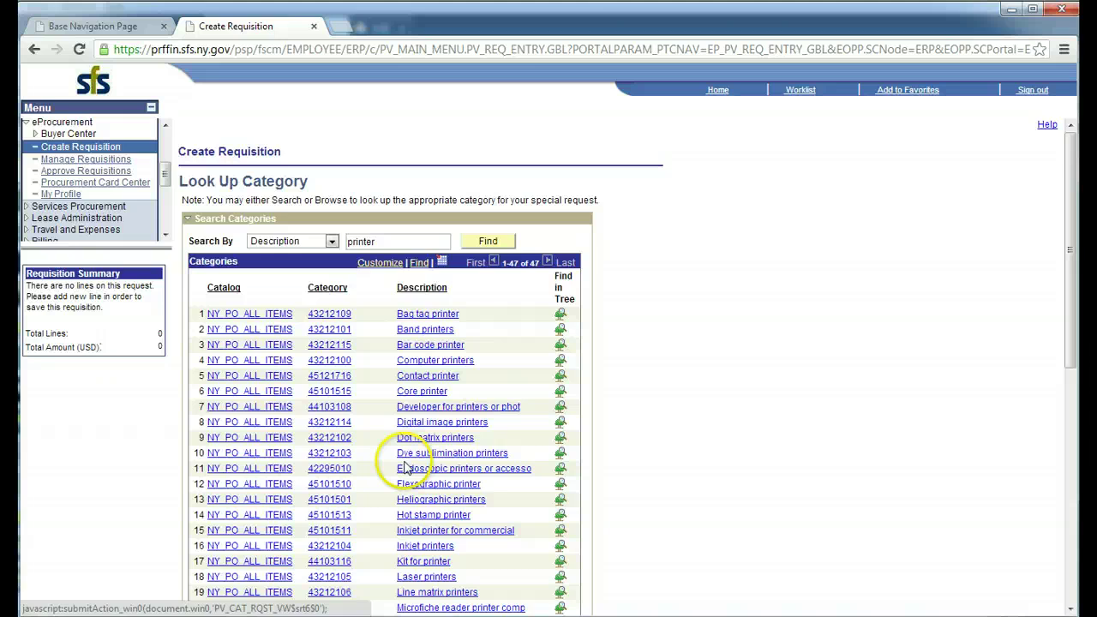
{"action": "left_click", "coordinate": [432, 582]}
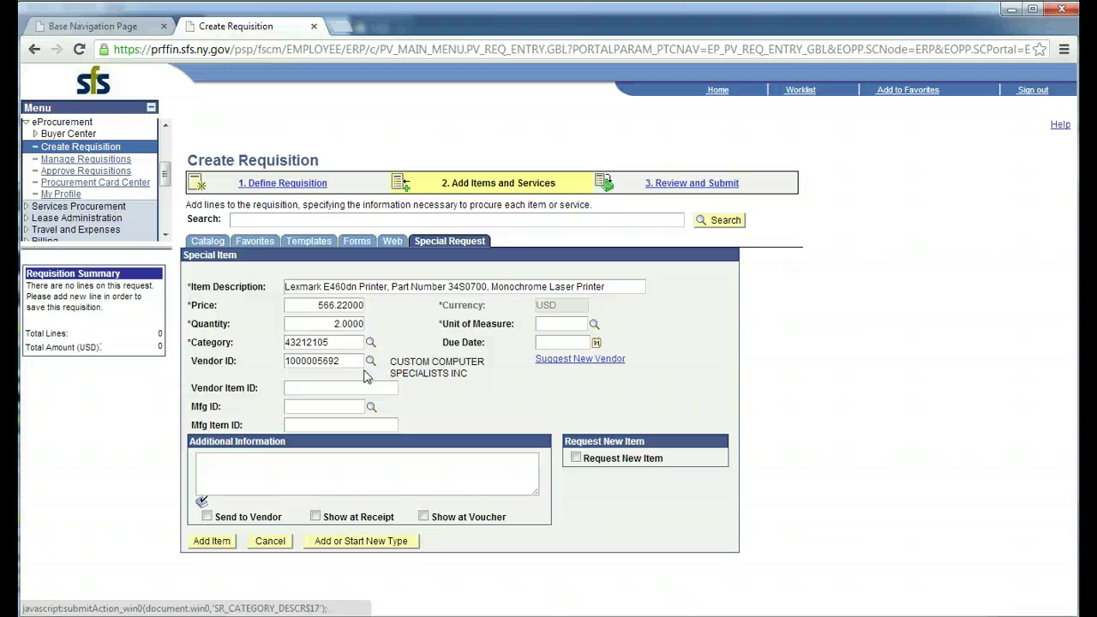
- Look up the unit of measure for the item and choose EA (Each)
{"action": "left_click", "coordinate": [562, 323]}
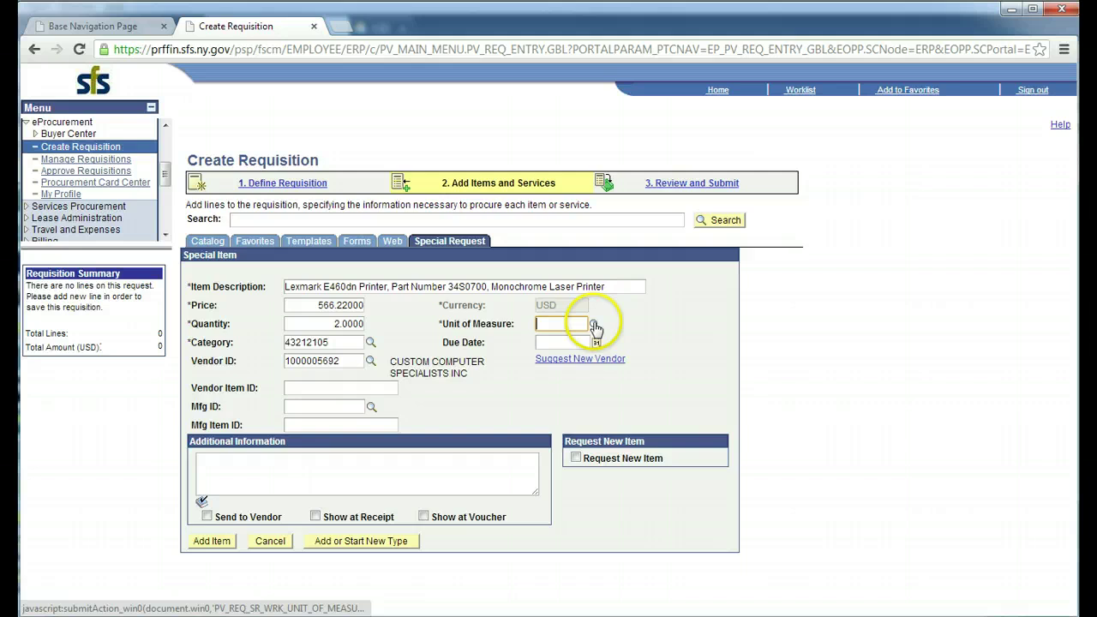
{"action": "left_click", "coordinate": [594, 324]}
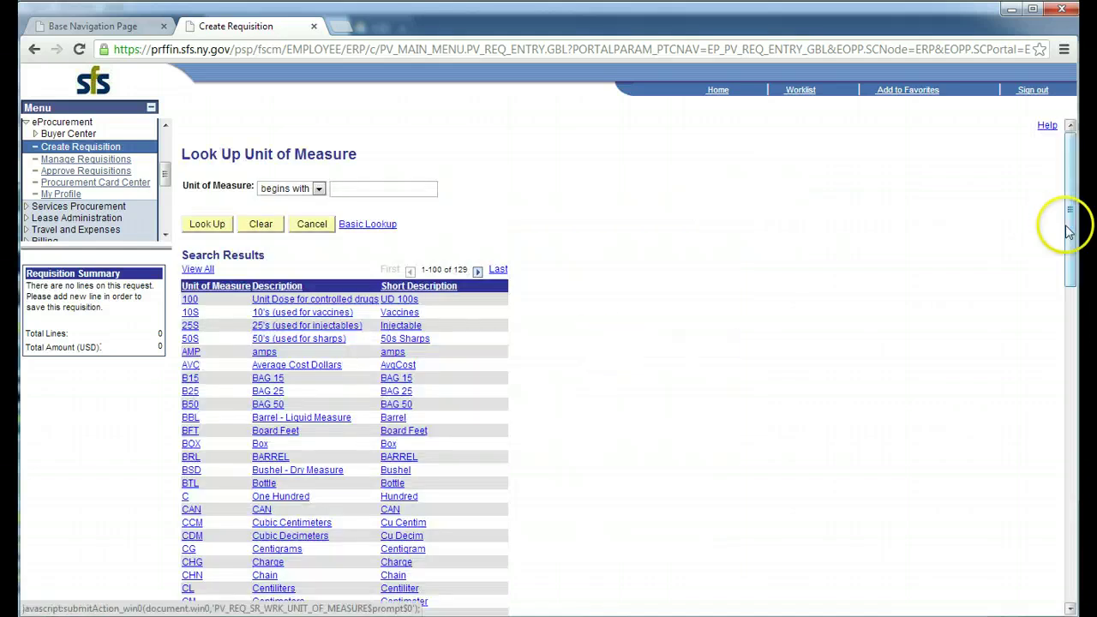
{"action": "left_click_drag", "start_coordinate": [1069, 227], "coordinate": [1044, 363]}
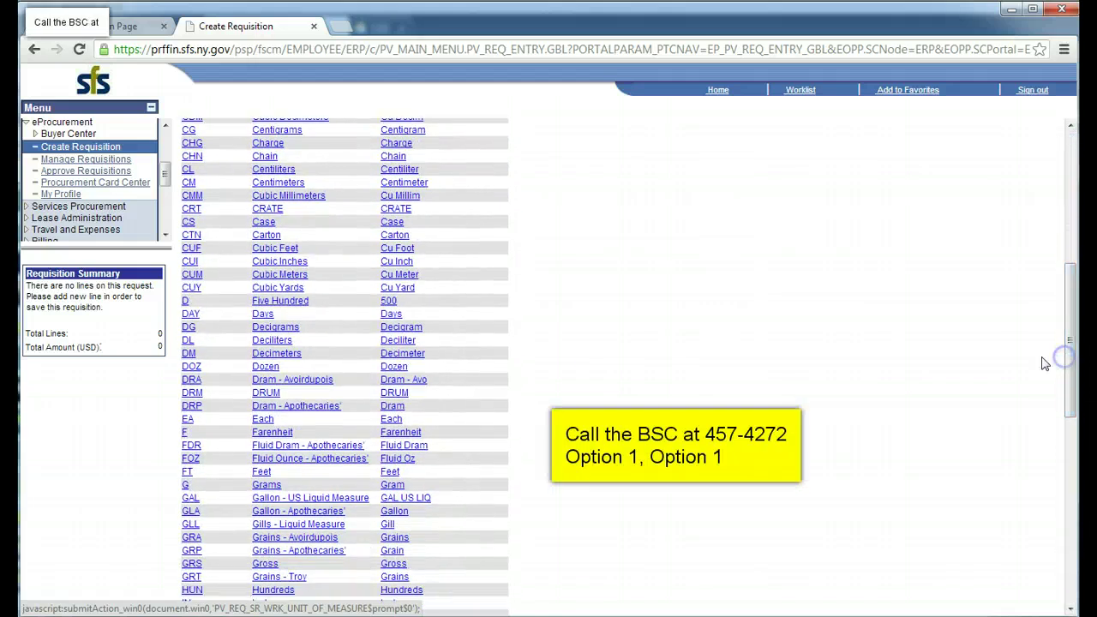
{"action": "left_click", "coordinate": [263, 420]}
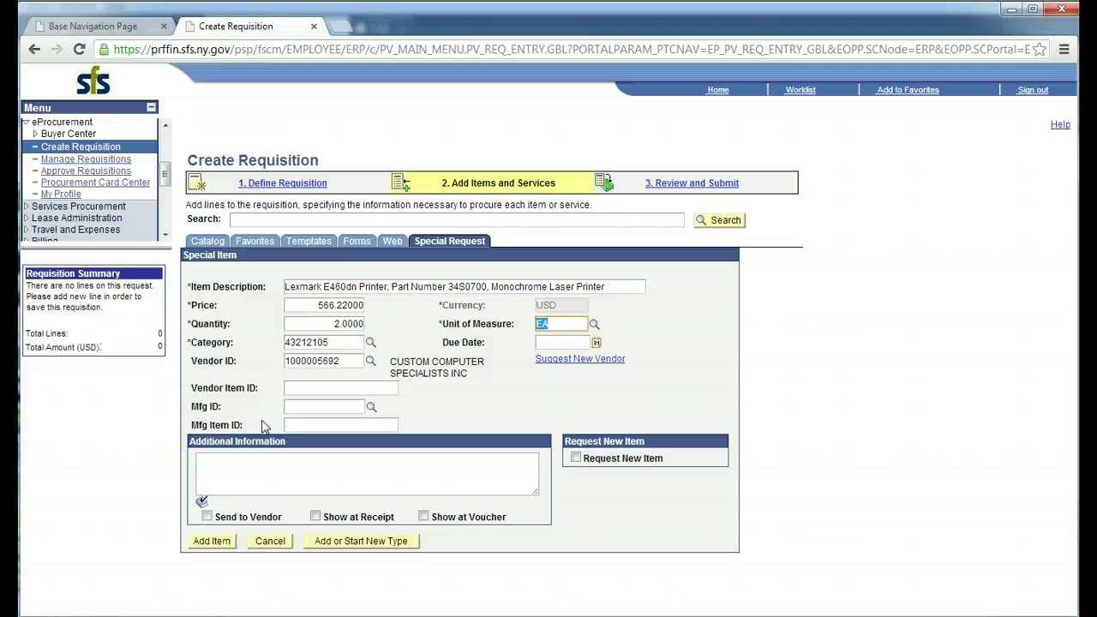
- Enter OGS Contract PT58730, Quote number: 1649, B1184 number: OGS01001 and PTP:789 as additional information, and add the item to the requisition
{"action": "left_click", "coordinate": [245, 478]}
{"action": "type", "text": "O"}
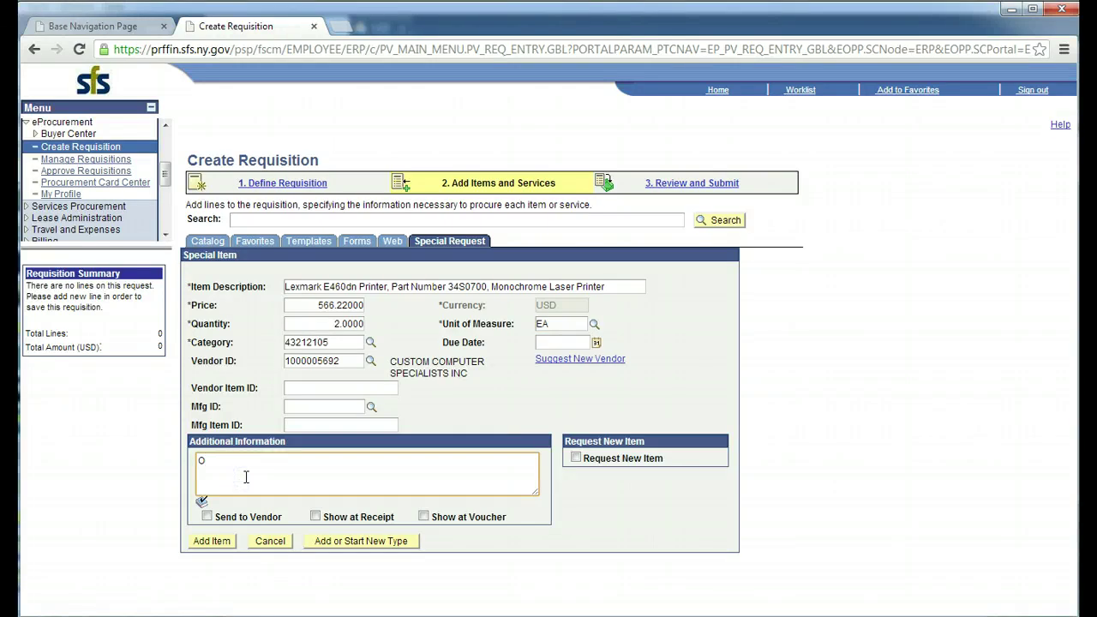
{"action": "type", "text": "GS Contract PT58730 "}
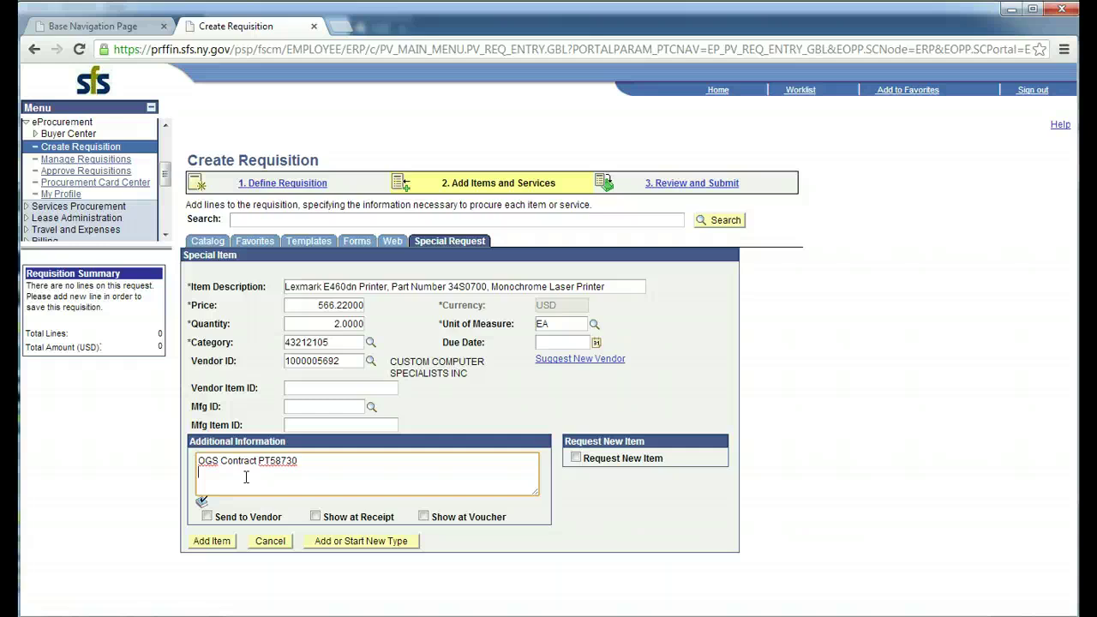
{"action": "type", "text": "Quote number: 1649"}
{"action": "key", "text": "Return"}
{"action": "type", "text": "B1184"}
{"action": "type", "text": " number:"}
{"action": "type", "text": " 1"}
{"action": "type", "text": "GS"}
{"action": "type", "text": "01001"}
{"action": "key", "text": "Return"}
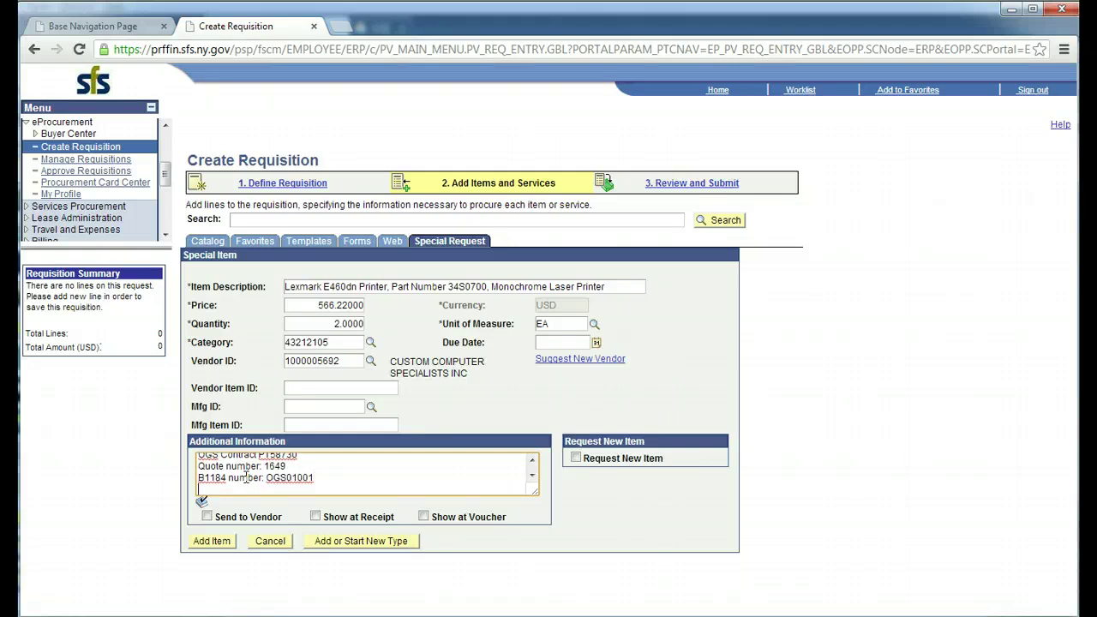
{"action": "type", "text": "PTP:789"}
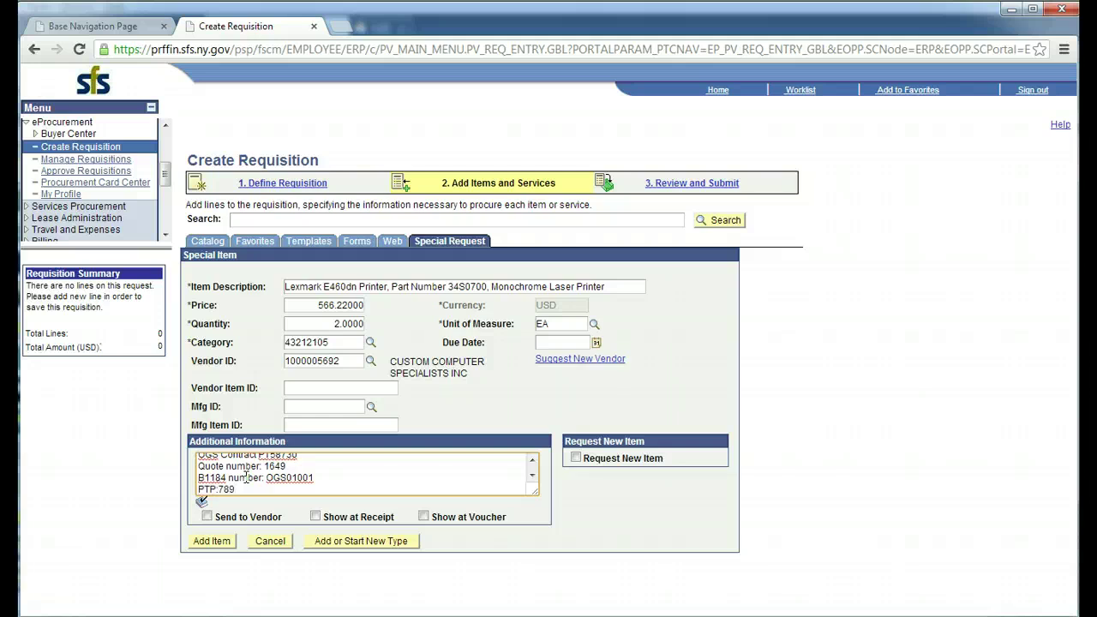
{"action": "left_click", "coordinate": [219, 543]}
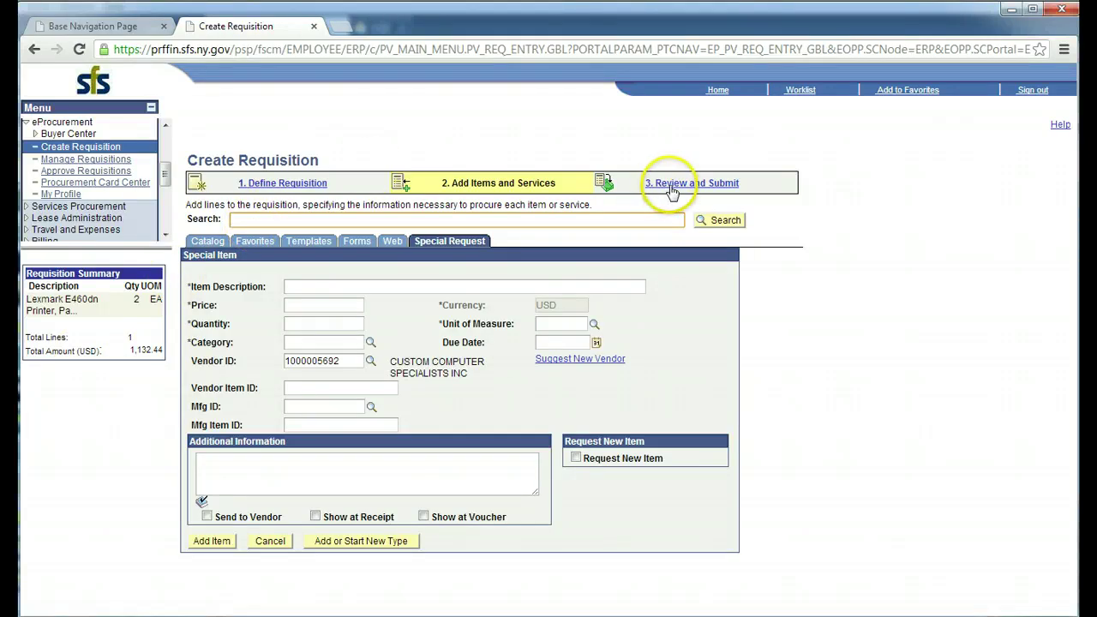
- Proceed to Review and Submit and expand the printer line's shipping and accounting details
{"action": "left_click", "coordinate": [667, 185]}
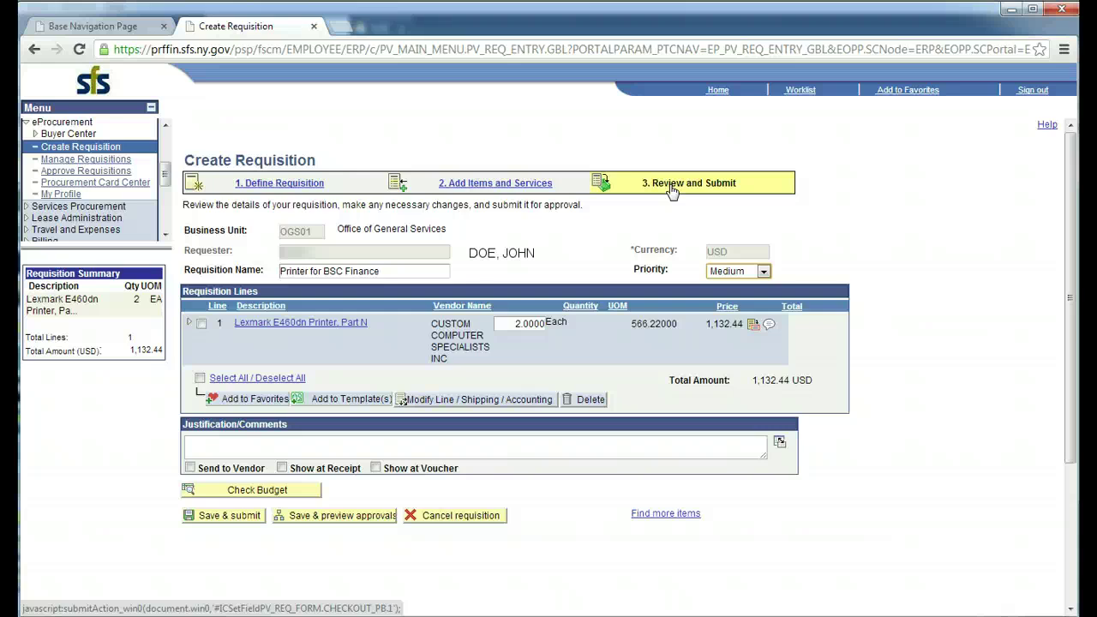
{"action": "left_click", "coordinate": [189, 326]}
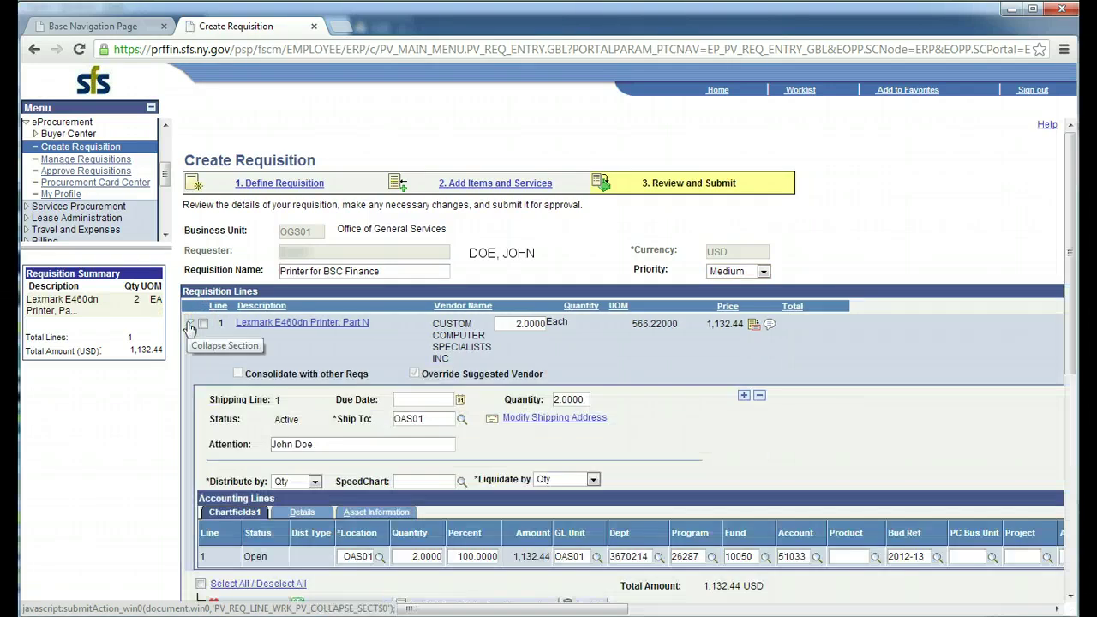
{"action": "left_click", "coordinate": [189, 327]}
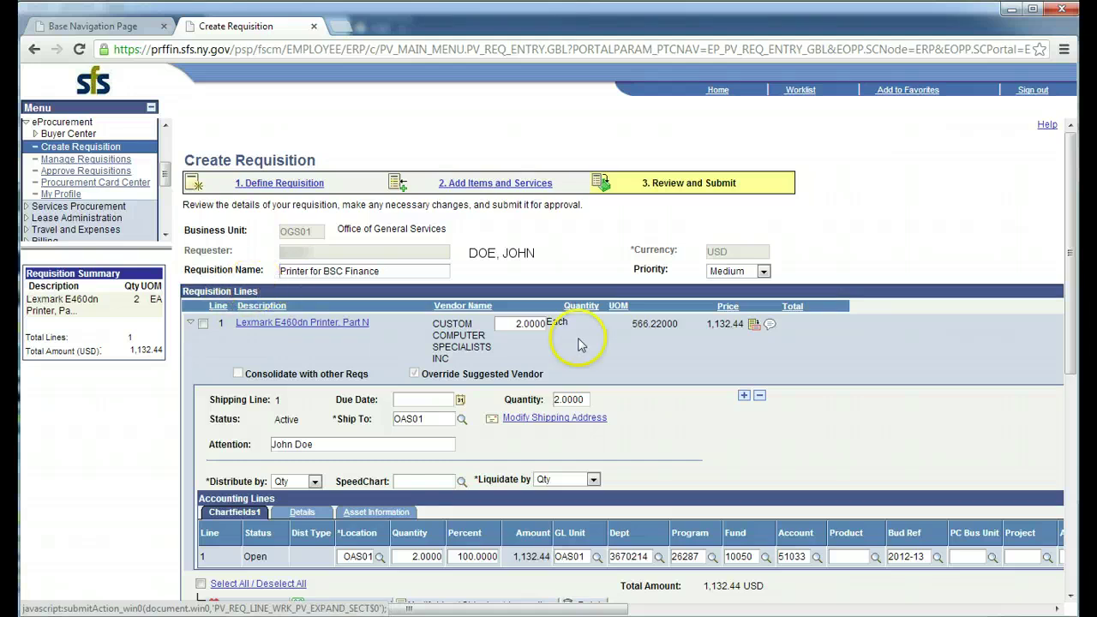
- Select all requisition lines and change their accounting Dept to 1140321, applying the change to all distribution lines
{"action": "left_click_drag", "start_coordinate": [1068, 316], "coordinate": [1069, 412]}
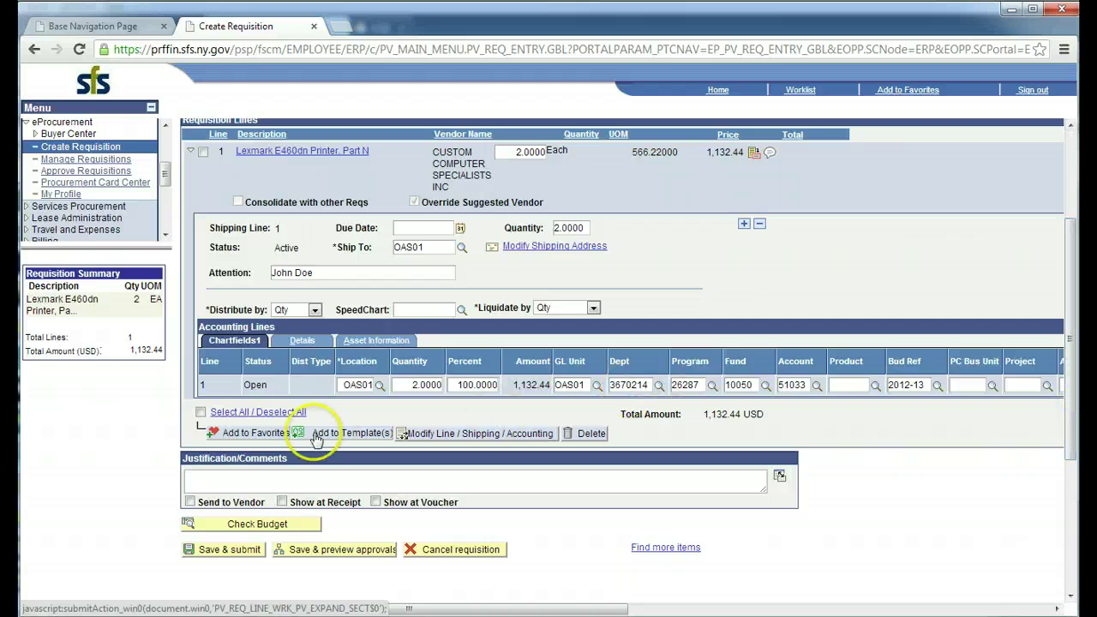
{"action": "left_click", "coordinate": [200, 412]}
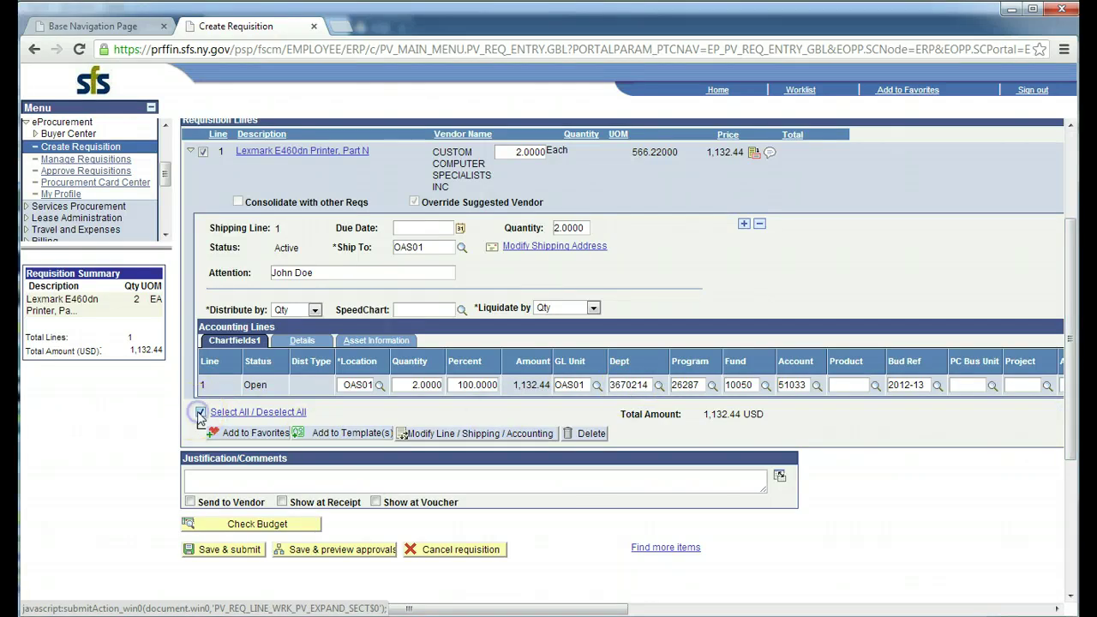
{"action": "left_click", "coordinate": [476, 434]}
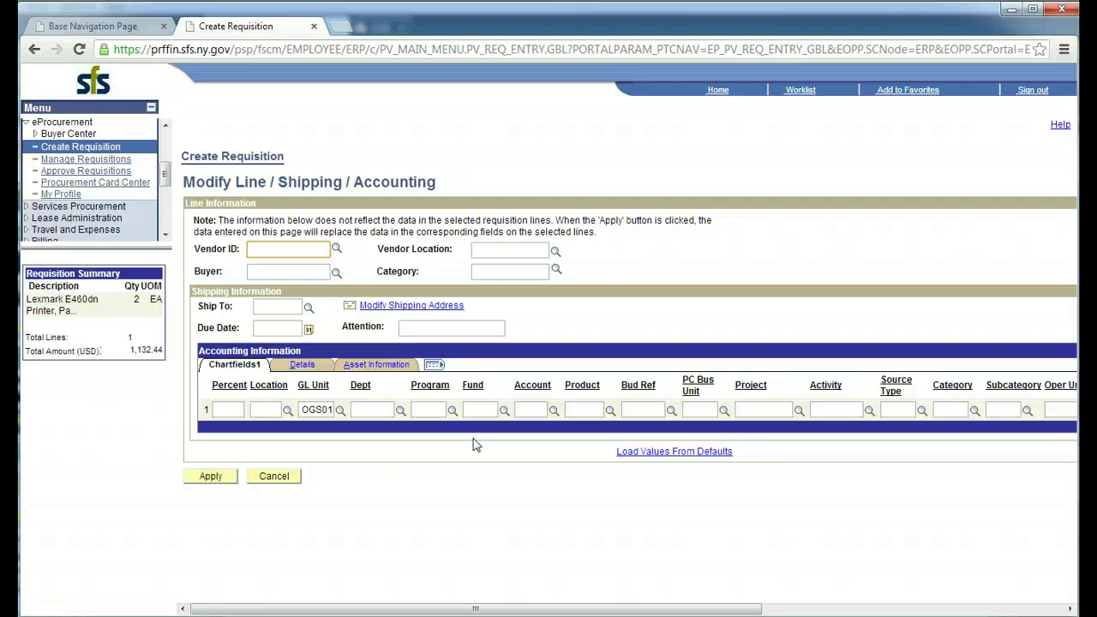
{"action": "left_click", "coordinate": [531, 410]}
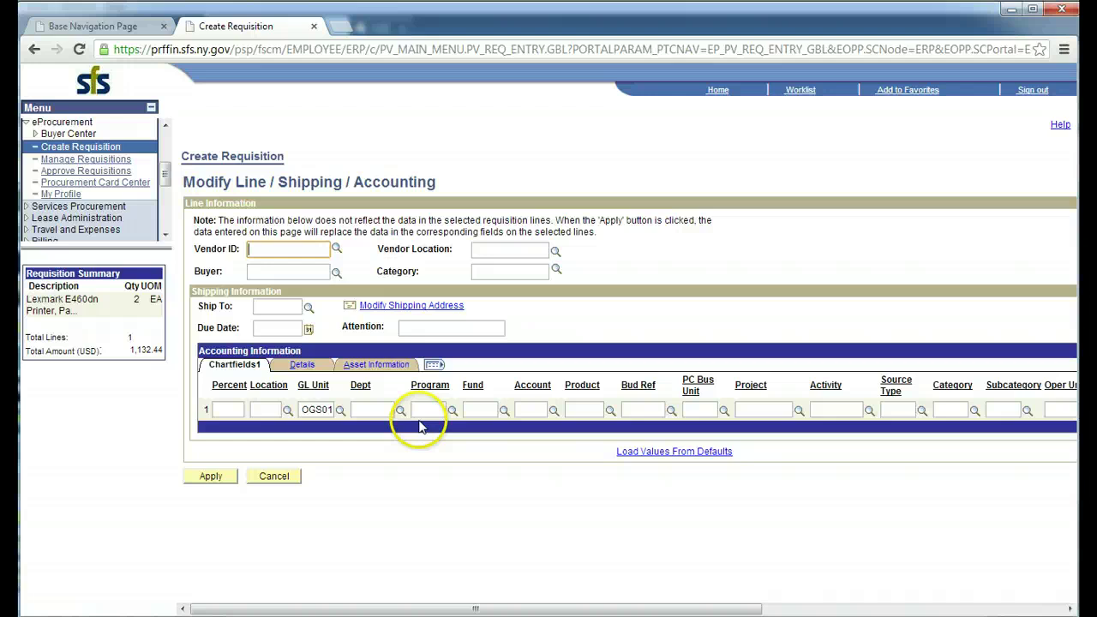
{"action": "left_click", "coordinate": [385, 410]}
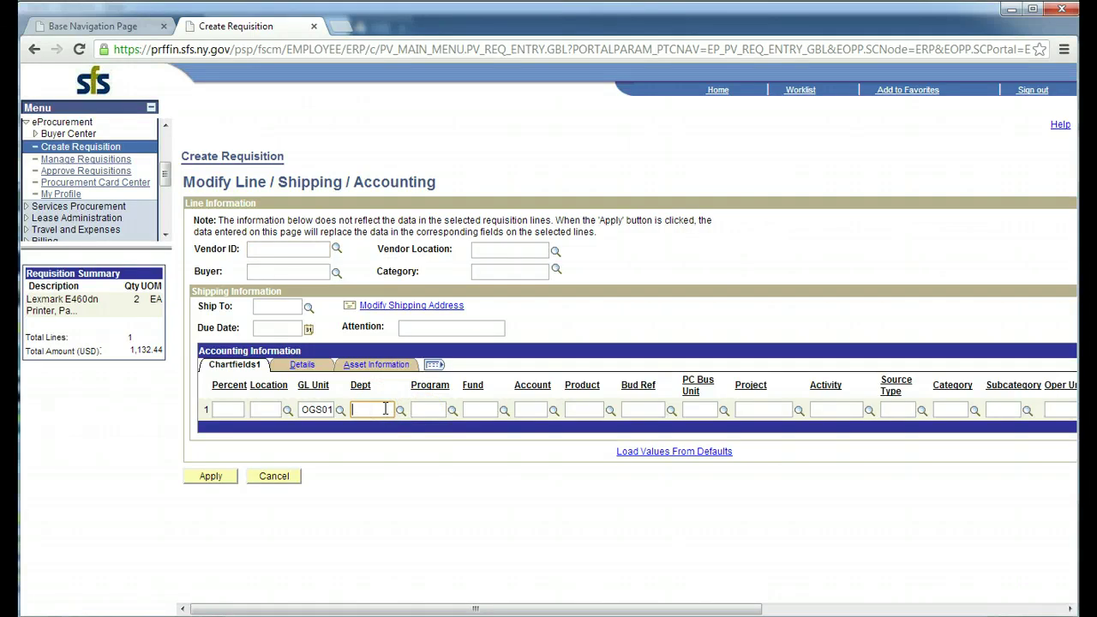
{"action": "type", "text": "1140321"}
{"action": "left_click", "coordinate": [211, 478]}
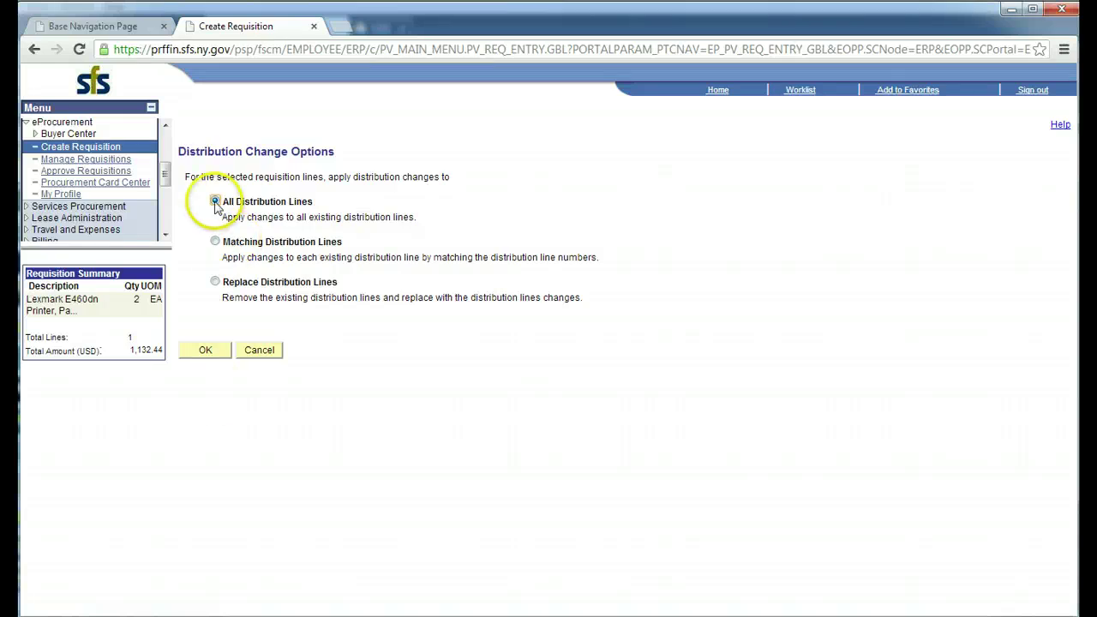
{"action": "left_click", "coordinate": [209, 354]}
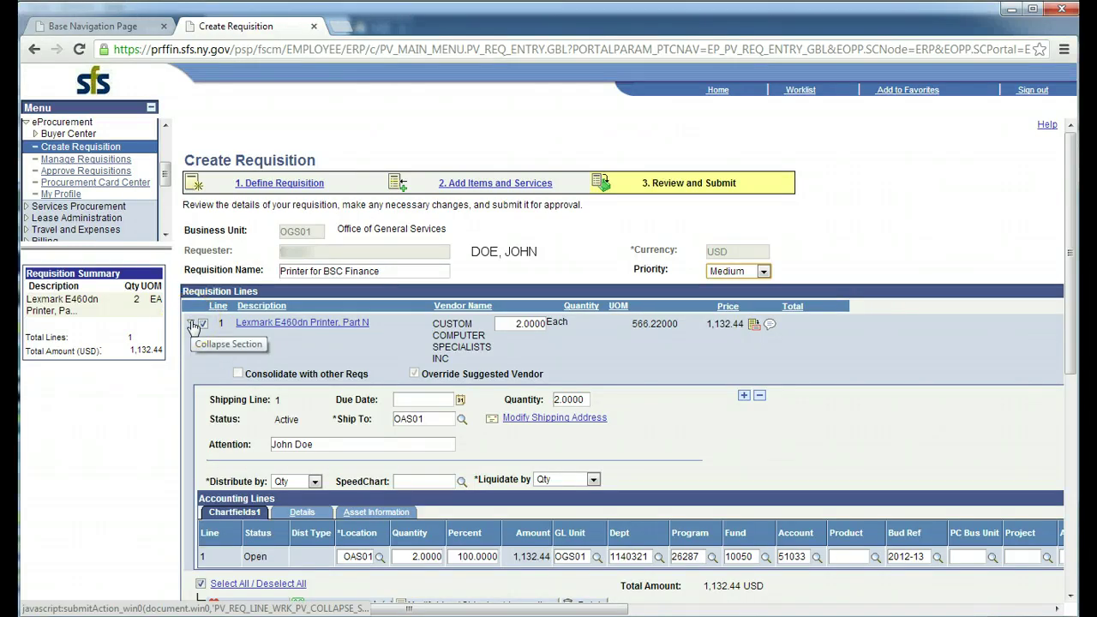
- Collapse the printer line, open its comments and try to add "Buy Desk>>" on a new line after PTP:789
{"action": "left_click", "coordinate": [194, 326]}
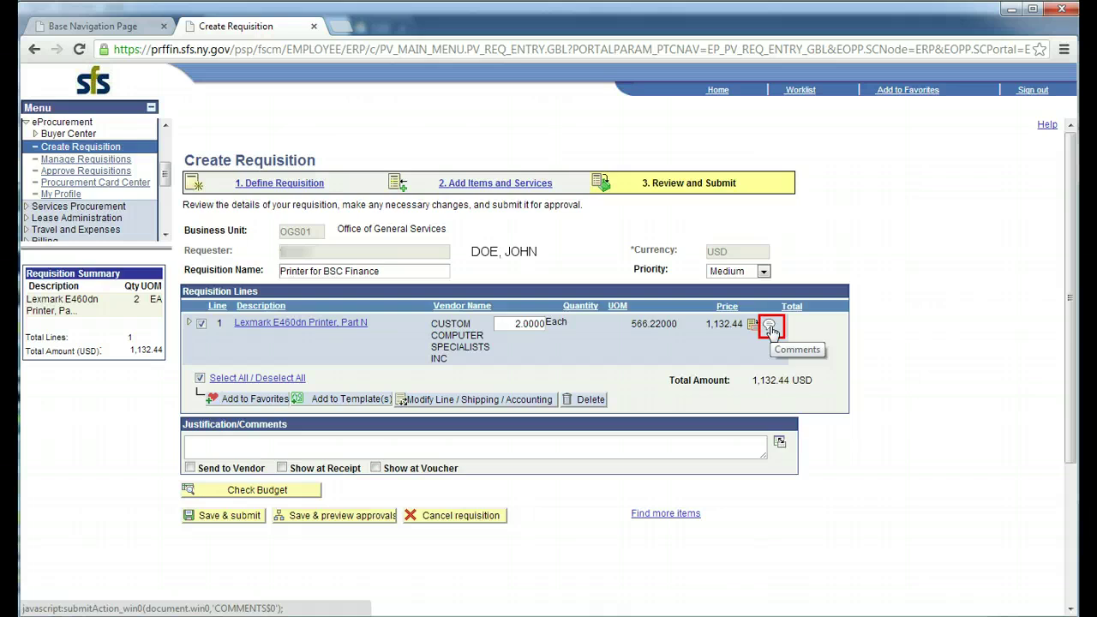
{"action": "left_click", "coordinate": [771, 329]}
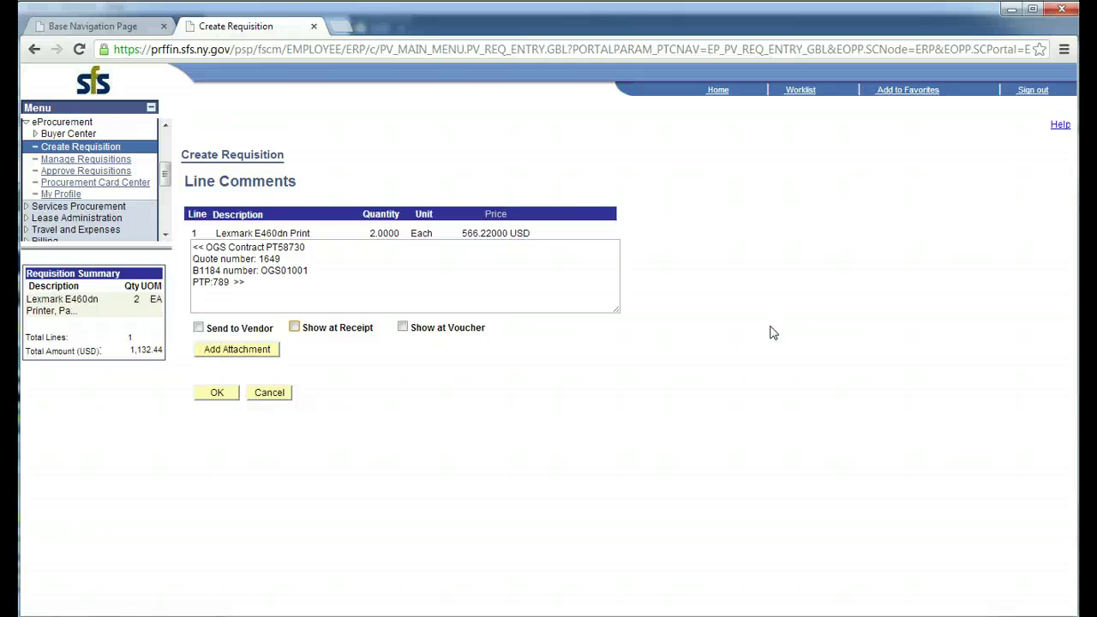
{"action": "left_click", "coordinate": [234, 283]}
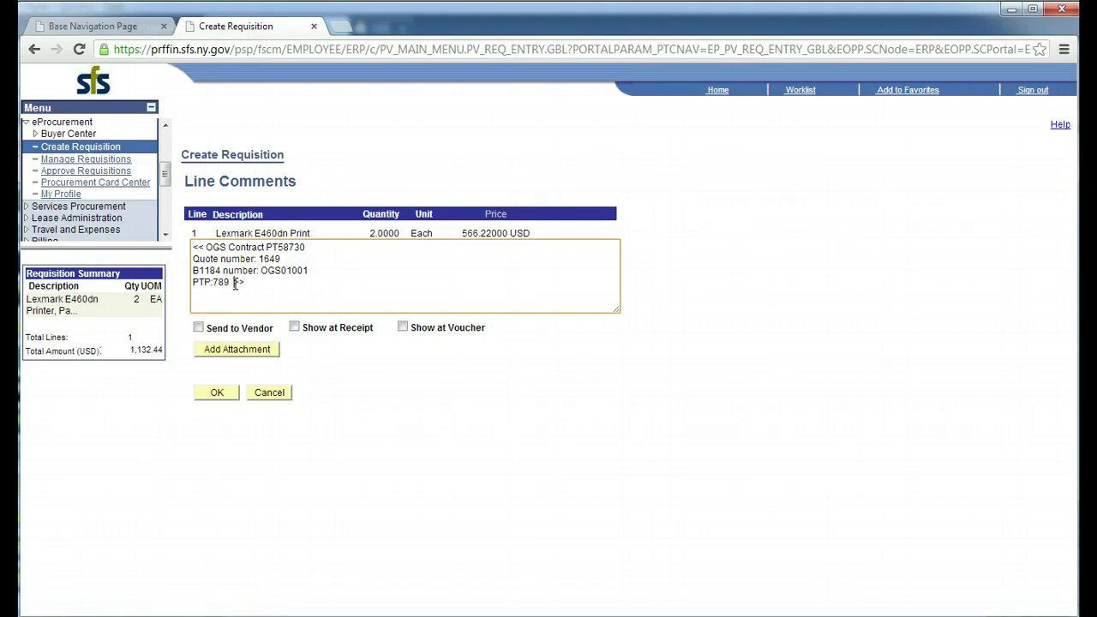
{"action": "key", "text": "Return"}
{"action": "type", "text": "Buy Desk>>"}
- Attach FOLIODETE_20121108082620.pdf from the For requisition attachments folder to the printer's line comments and accept the comments
{"action": "left_click", "coordinate": [239, 357]}
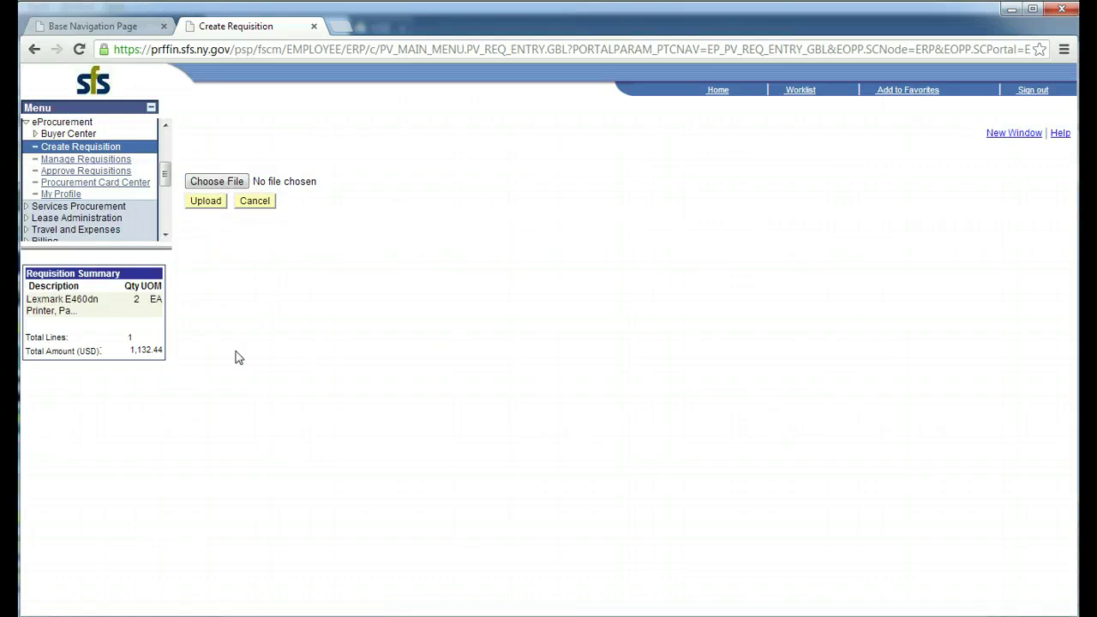
{"action": "left_click", "coordinate": [300, 230]}
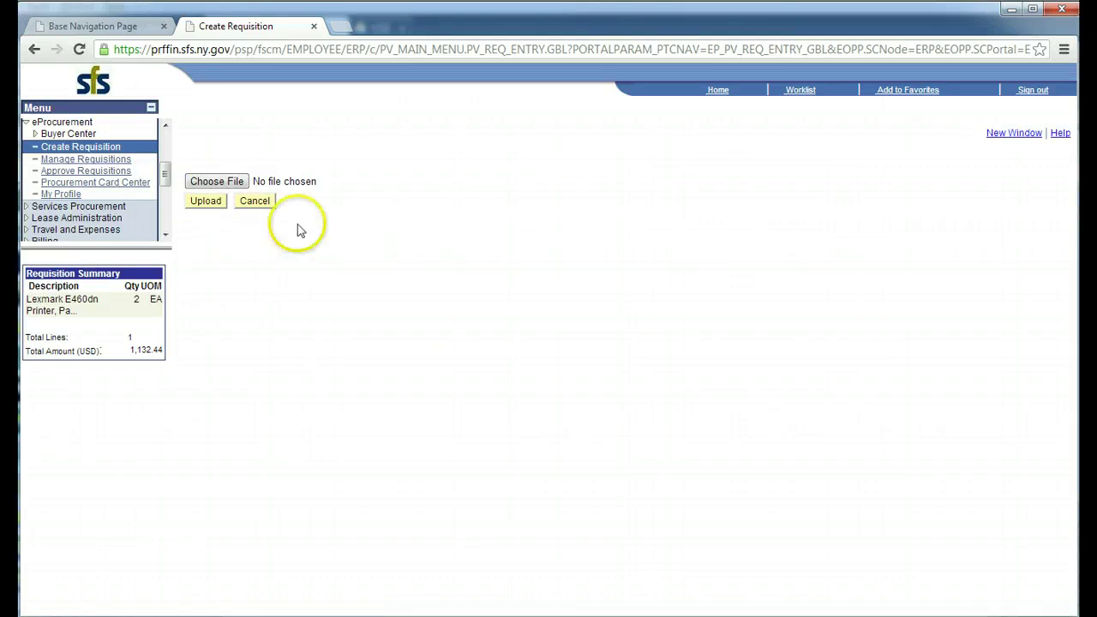
{"action": "left_click", "coordinate": [228, 183]}
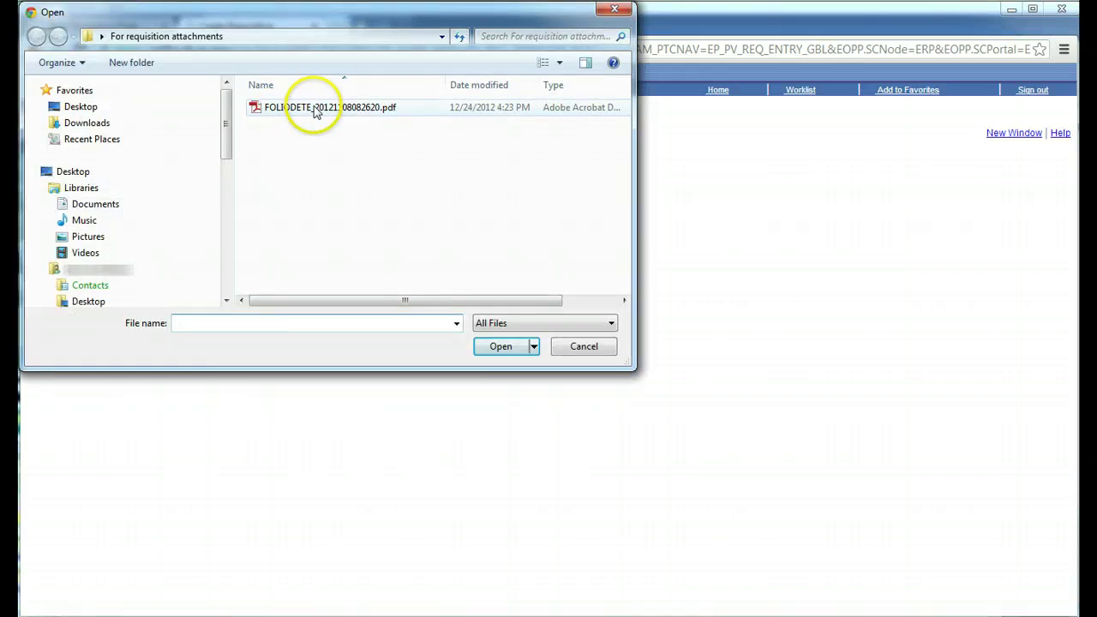
{"action": "left_click", "coordinate": [315, 109]}
{"action": "left_click", "coordinate": [501, 347]}
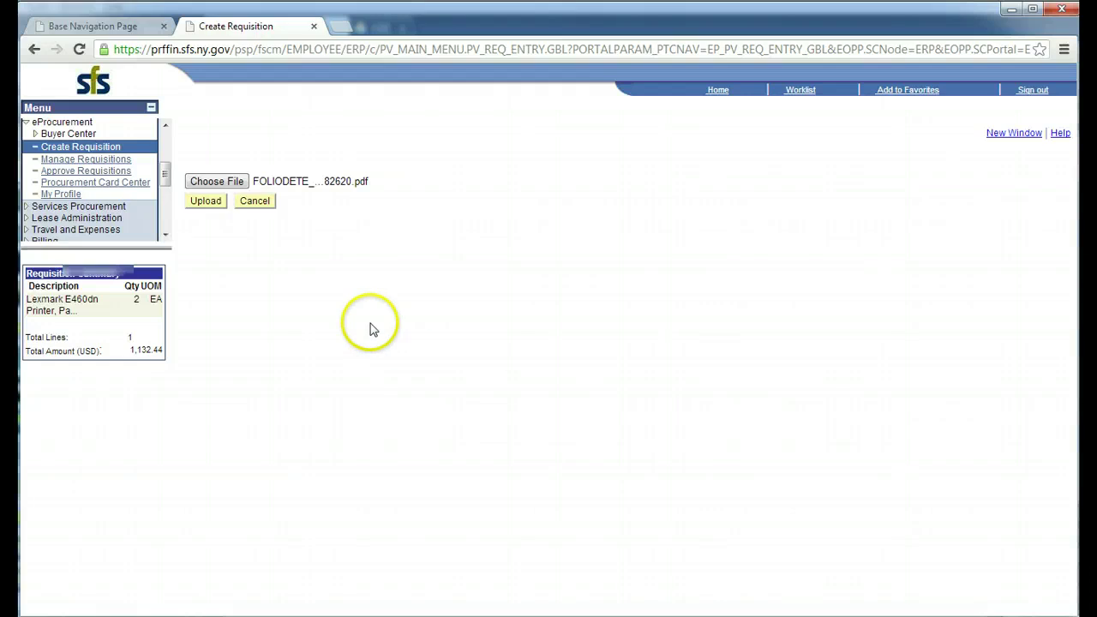
{"action": "left_click", "coordinate": [213, 206]}
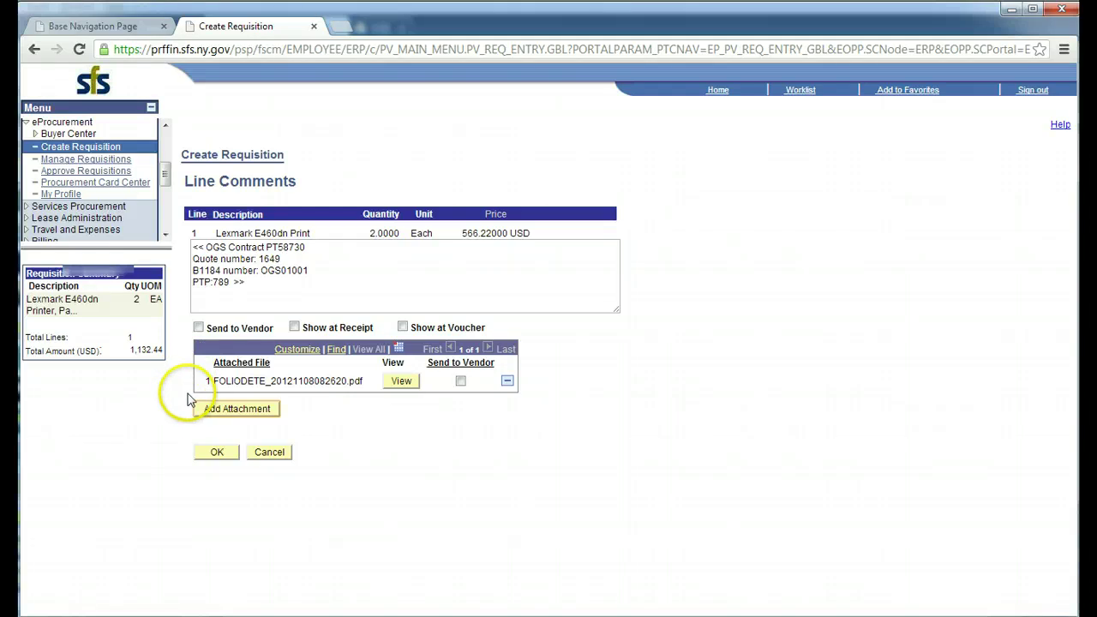
{"action": "left_click", "coordinate": [217, 453]}
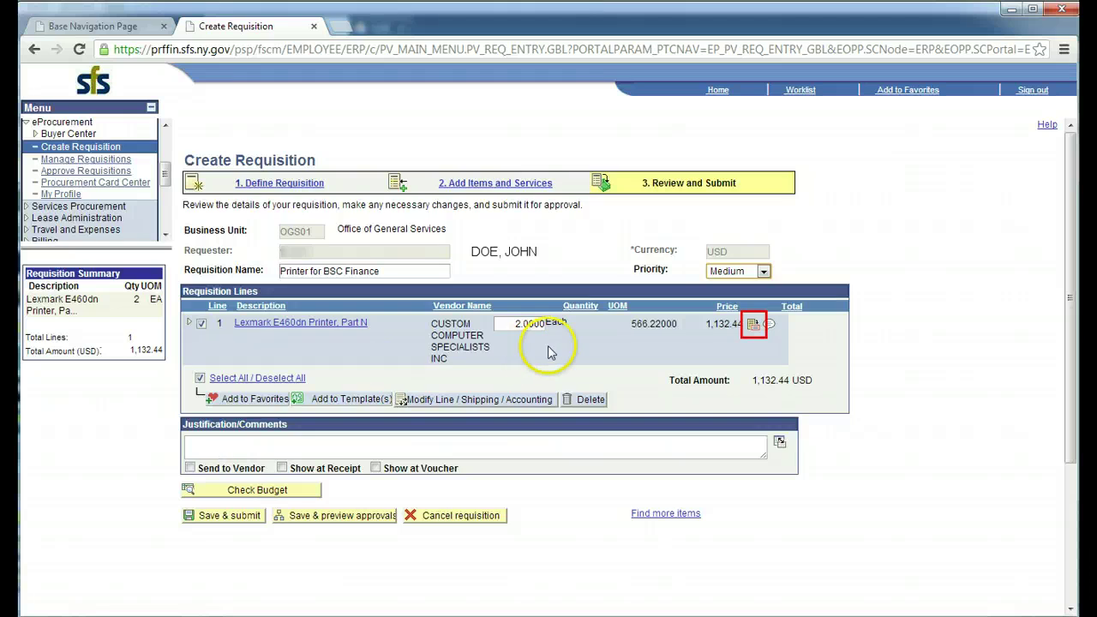
- Review and accept the printer line's item details, and save and submit the requisition without a justification comment
{"action": "left_click", "coordinate": [753, 325]}
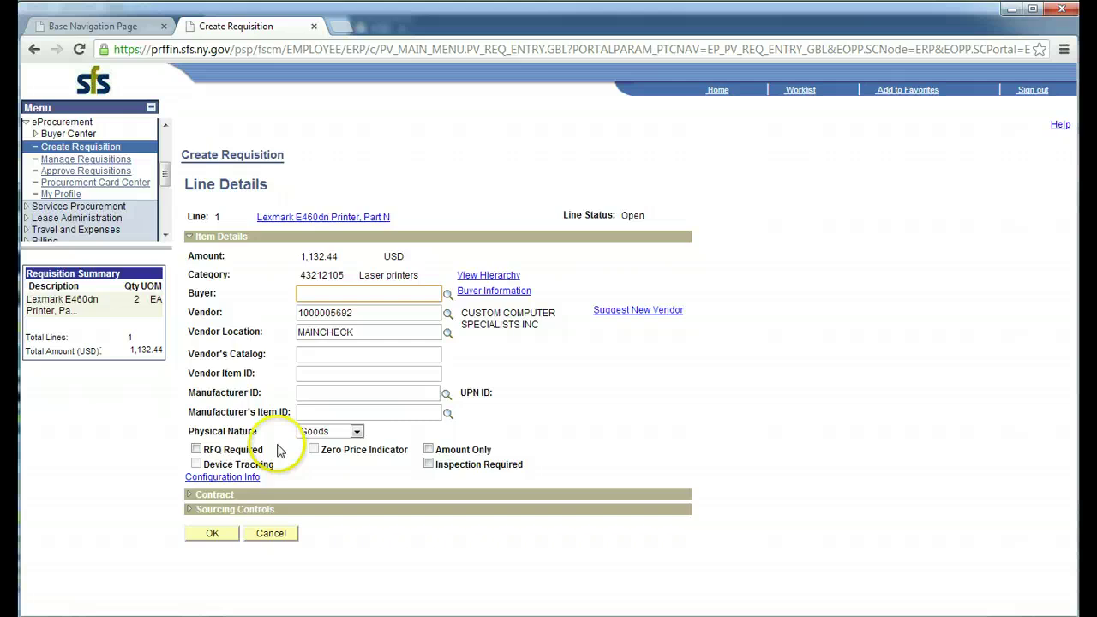
{"action": "left_click", "coordinate": [210, 535]}
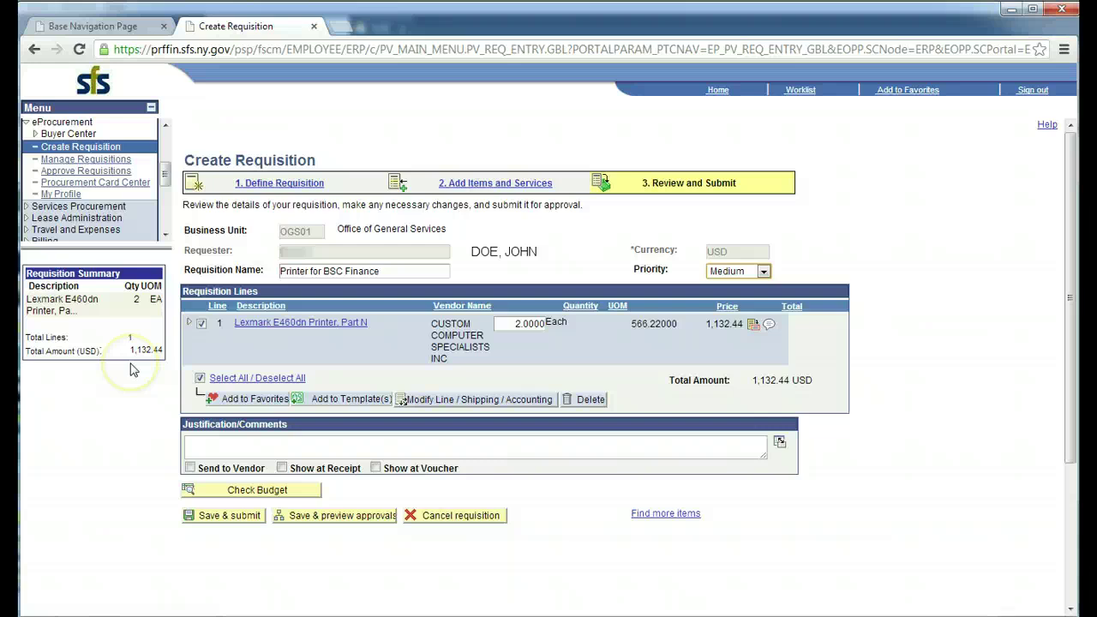
{"action": "left_click", "coordinate": [241, 452]}
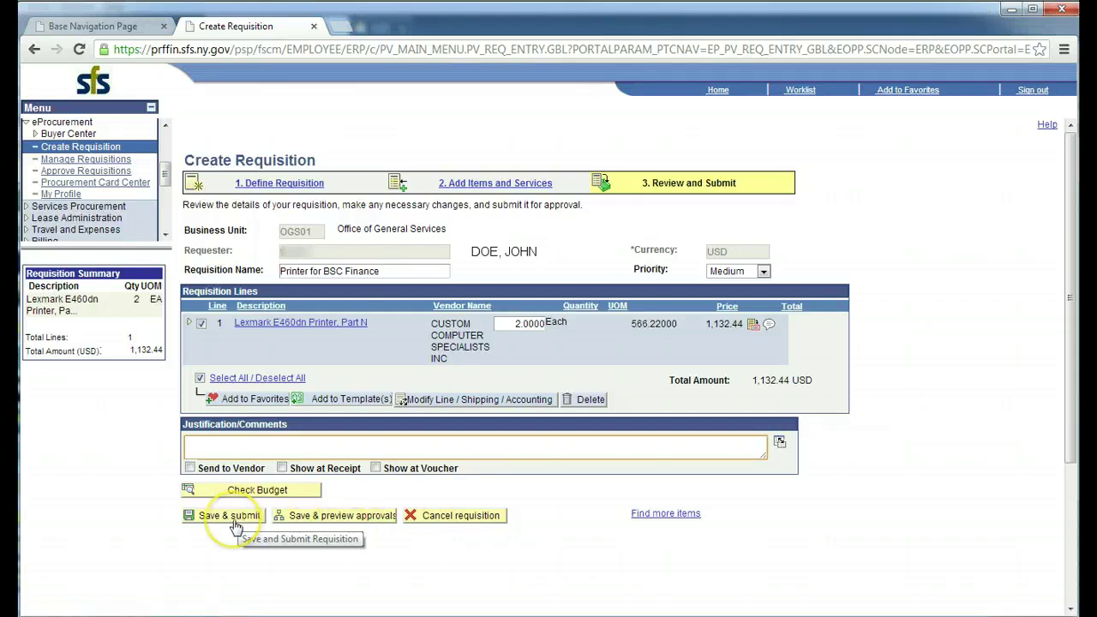
{"action": "left_click", "coordinate": [235, 525]}
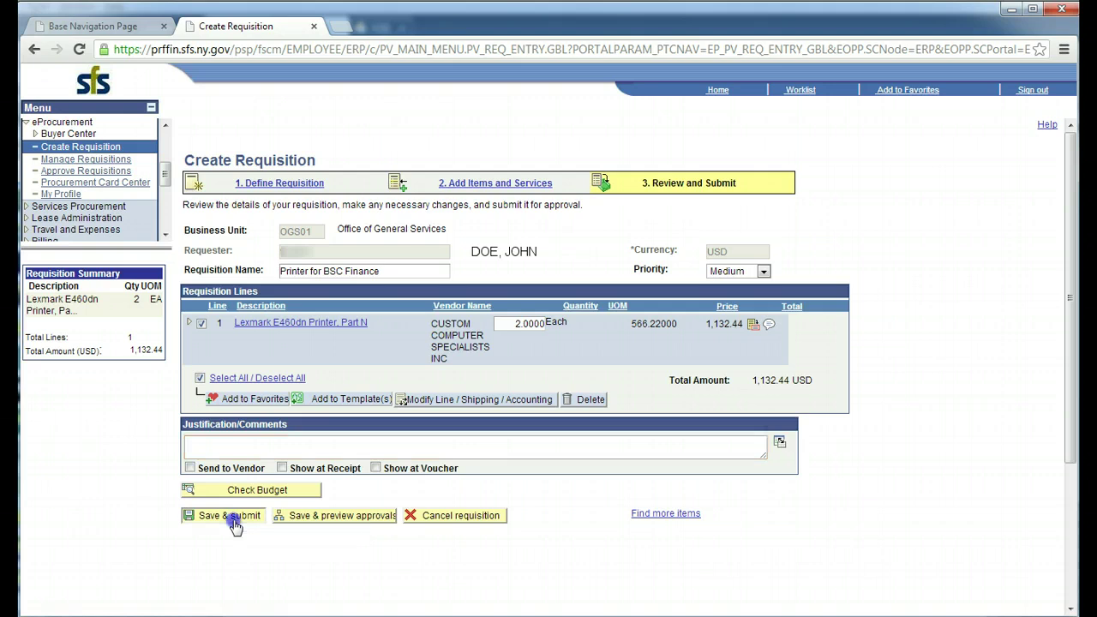